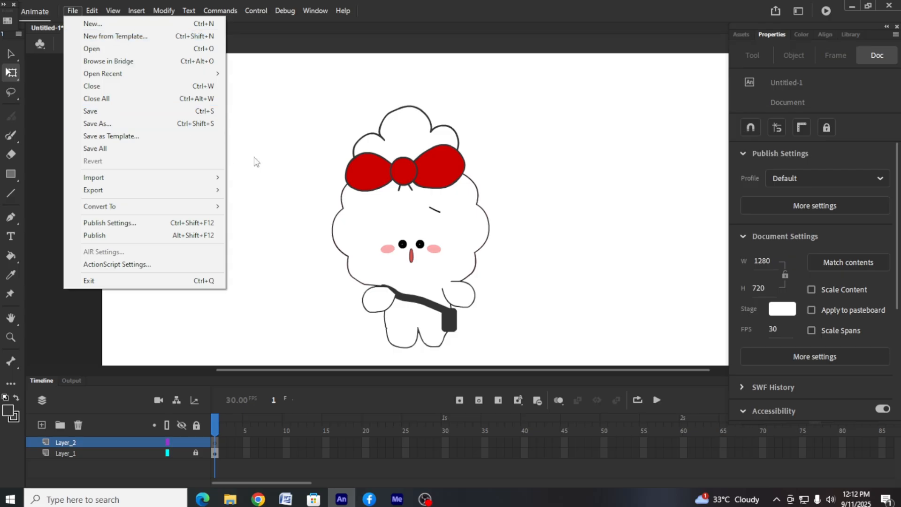
Bring the forest background picture from the desktop's New folder onto the stage in Layer_2
{"action": "left_click", "coordinate": [234, 162]}
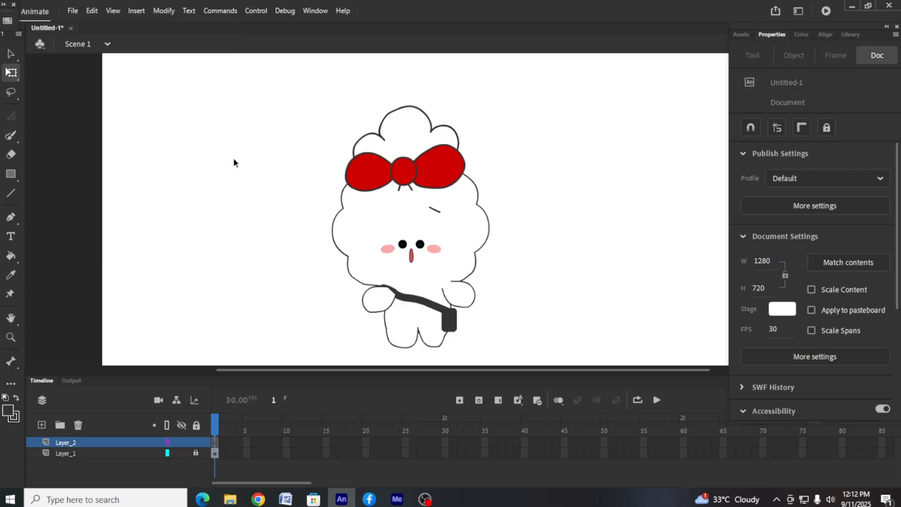
{"action": "left_click", "coordinate": [855, 6]}
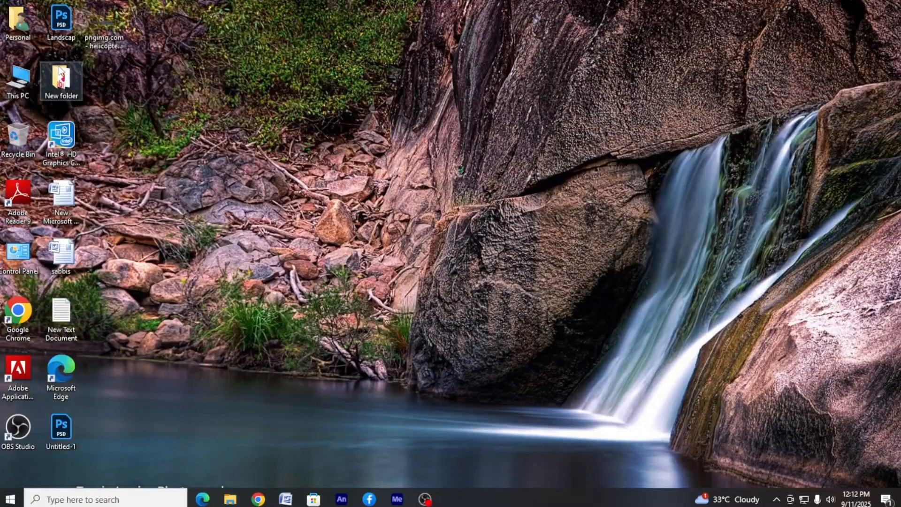
{"action": "double_click", "coordinate": [60, 75]}
{"action": "left_click_drag", "start_coordinate": [497, 276], "coordinate": [331, 292]}
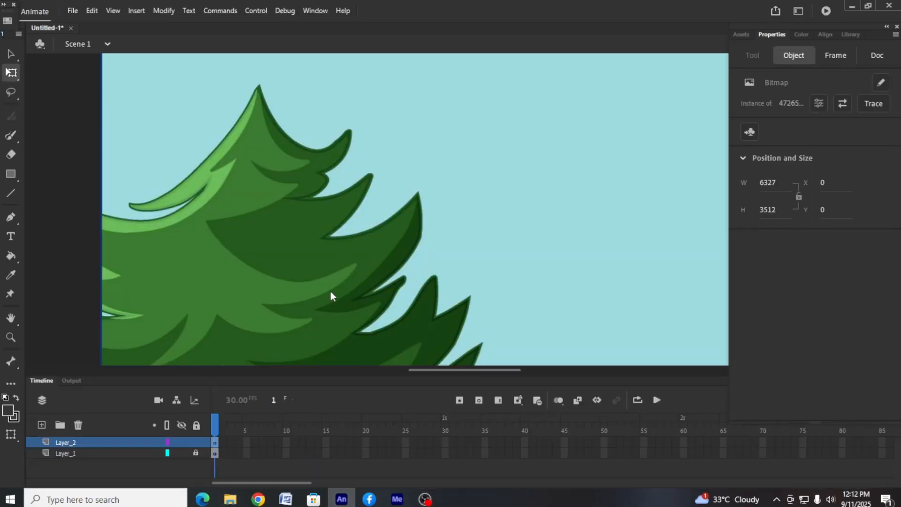
Scale the forest bitmap down to about 1499 × 801 px and position it to cover the whole stage
{"action": "key", "text": "ctrl+minus"}
{"action": "left_click_drag", "start_coordinate": [283, 111], "coordinate": [441, 210]}
{"action": "left_click_drag", "start_coordinate": [538, 253], "coordinate": [318, 113]}
{"action": "left_click_drag", "start_coordinate": [223, 70], "coordinate": [513, 226]}
{"action": "left_click_drag", "start_coordinate": [560, 267], "coordinate": [321, 166]}
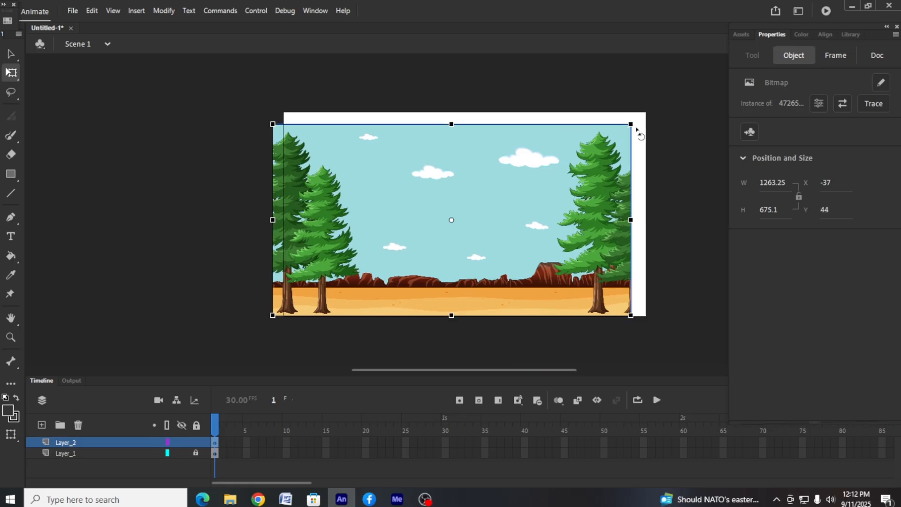
{"action": "left_click_drag", "start_coordinate": [631, 124], "coordinate": [664, 106]}
{"action": "left_click_drag", "start_coordinate": [531, 197], "coordinate": [540, 199]}
Move Layer_2 below Layer_1, lock it, and make Layer_1 the active layer
{"action": "left_click_drag", "start_coordinate": [108, 442], "coordinate": [108, 458]}
{"action": "left_click", "coordinate": [196, 453]}
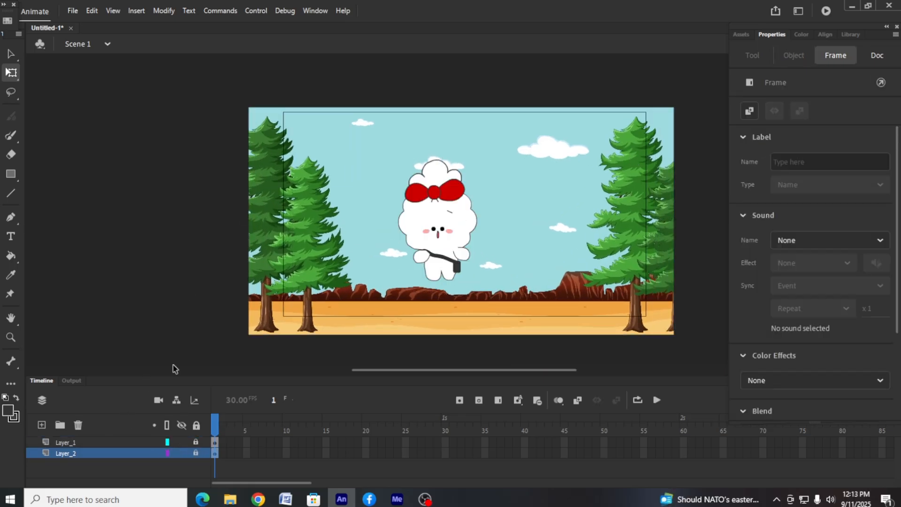
{"action": "left_click", "coordinate": [114, 442]}
Scale the whole character down to about 185 × 286 px and stand it on the ground near the stage's centre
{"action": "left_click", "coordinate": [468, 218]}
{"action": "left_click_drag", "start_coordinate": [327, 166], "coordinate": [494, 314]}
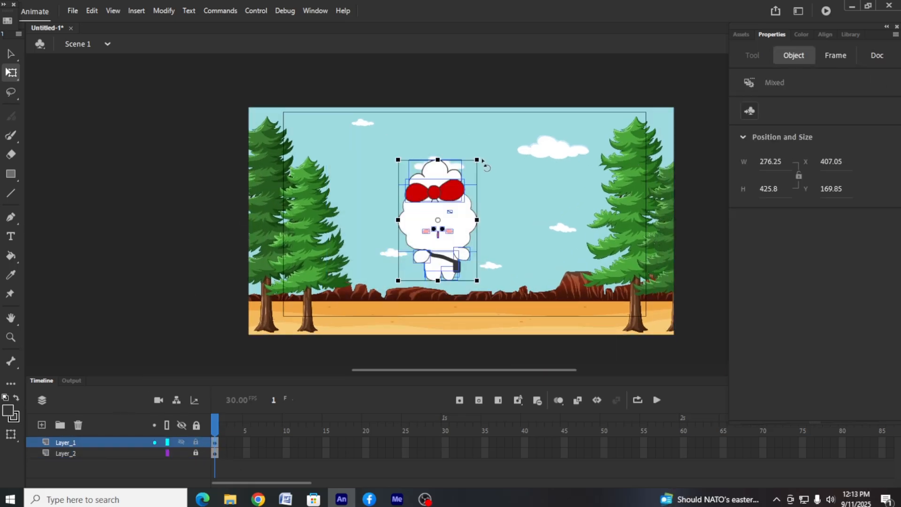
{"action": "left_click_drag", "start_coordinate": [477, 160], "coordinate": [465, 181]}
{"action": "left_click_drag", "start_coordinate": [452, 221], "coordinate": [470, 262]}
{"action": "scroll", "coordinate": [511, 211], "scroll_direction": "down", "scroll_amount": 2}
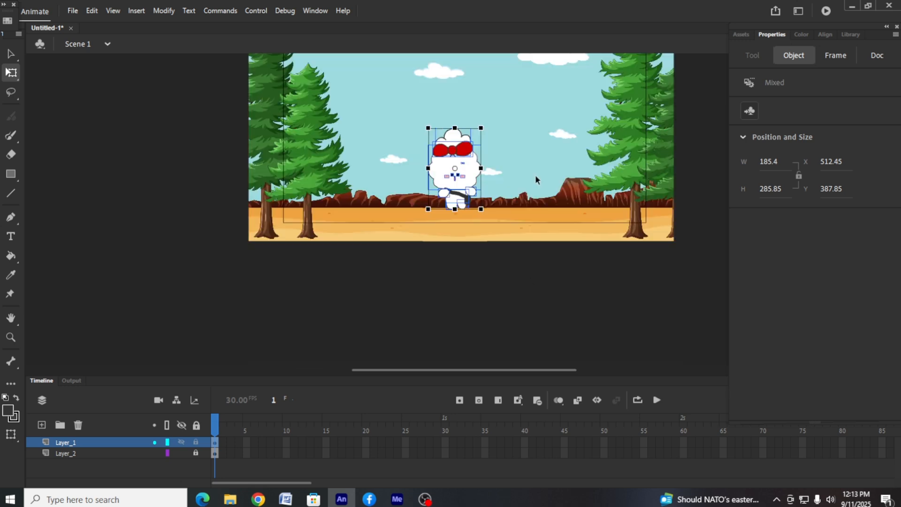
Unlock Layer_2 and shift the background up to about X -105, Y -81
{"action": "left_click", "coordinate": [536, 179]}
{"action": "left_click", "coordinate": [195, 452]}
{"action": "left_click_drag", "start_coordinate": [350, 212], "coordinate": [353, 193]}
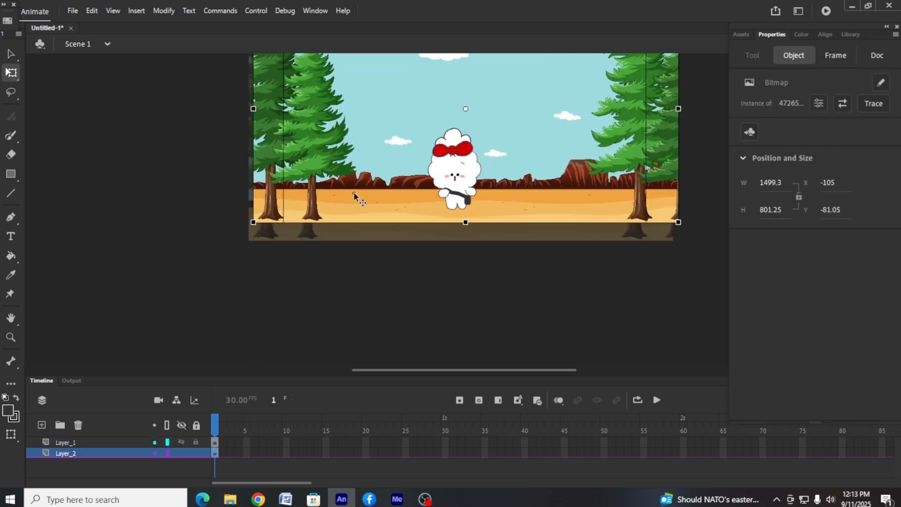
{"action": "left_click", "coordinate": [371, 294]}
Shrink the character on Layer_1 to about 128 × 198 px and place it beside the right-hand trees
{"action": "left_click", "coordinate": [131, 444]}
{"action": "left_click_drag", "start_coordinate": [460, 177], "coordinate": [544, 161]}
{"action": "left_click_drag", "start_coordinate": [497, 99], "coordinate": [578, 199]}
{"action": "left_click_drag", "start_coordinate": [564, 112], "coordinate": [557, 123]}
{"action": "left_click_drag", "start_coordinate": [540, 155], "coordinate": [562, 166]}
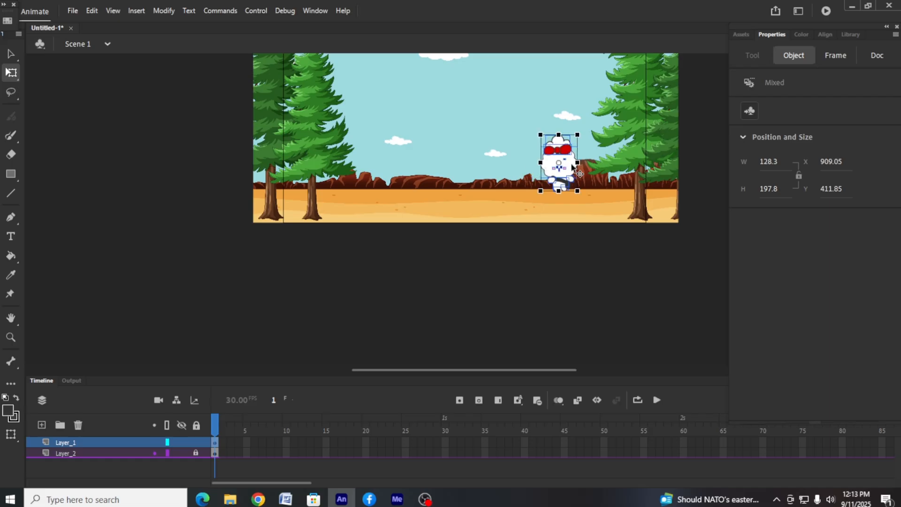
{"action": "left_click", "coordinate": [509, 277]}
Insert keyframes at frame 5 of Layer_1 and frame 55 of Layer_2
{"action": "right_click", "coordinate": [249, 442]}
{"action": "left_click", "coordinate": [296, 232]}
{"action": "right_click", "coordinate": [645, 454]}
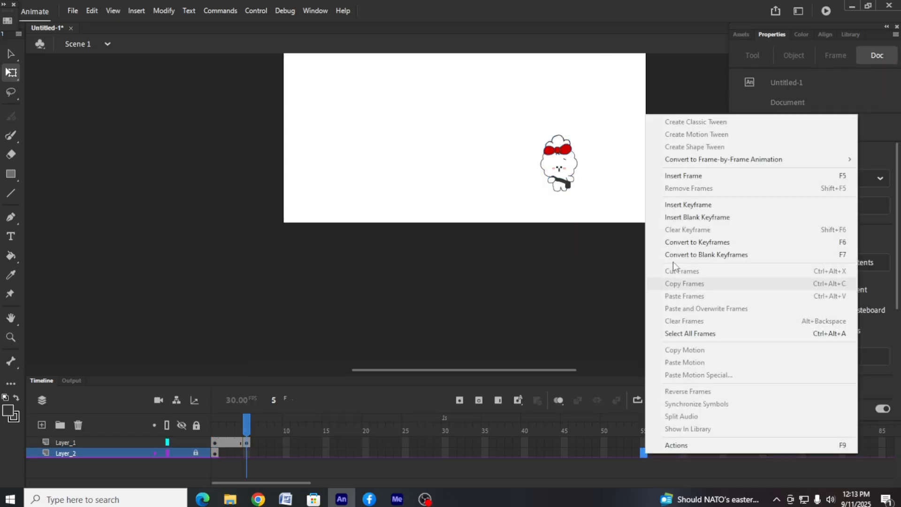
{"action": "left_click", "coordinate": [676, 243]}
Shift the character slightly left and down at frame 5 of Layer_1
{"action": "left_click", "coordinate": [246, 443]}
{"action": "key", "text": "ctrl+equal"}
{"action": "left_click_drag", "start_coordinate": [485, 218], "coordinate": [467, 225]}
{"action": "left_click", "coordinate": [534, 255]}
{"action": "left_click", "coordinate": [490, 295]}
{"action": "left_click_drag", "start_coordinate": [486, 259], "coordinate": [444, 269]}
{"action": "left_click", "coordinate": [561, 258]}
Insert a keyframe at frame 10 of Layer_1, move the character left and down, and enlarge it slightly
{"action": "right_click", "coordinate": [284, 441]}
{"action": "left_click", "coordinate": [338, 191]}
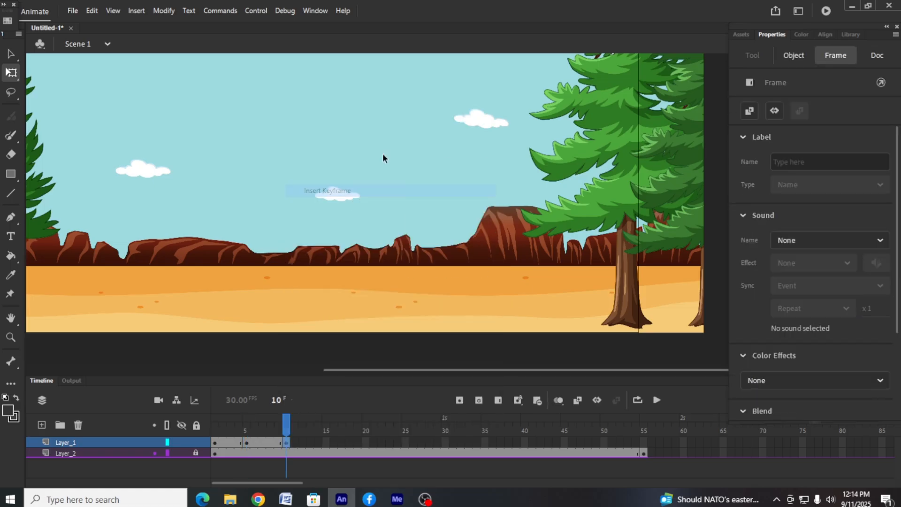
{"action": "left_click_drag", "start_coordinate": [456, 218], "coordinate": [437, 226]}
{"action": "left_click_drag", "start_coordinate": [466, 170], "coordinate": [468, 167]}
{"action": "left_click", "coordinate": [512, 254]}
Re-pose the character's arms and right-hand foot at frame 10 for the walk
{"action": "left_click", "coordinate": [412, 258]}
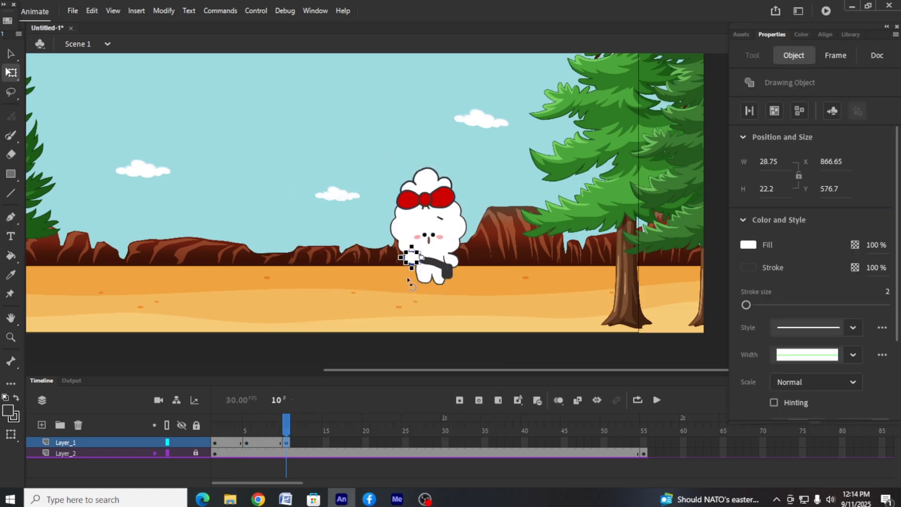
{"action": "left_click_drag", "start_coordinate": [403, 266], "coordinate": [409, 271]}
{"action": "left_click", "coordinate": [464, 259]}
{"action": "left_click", "coordinate": [453, 260]}
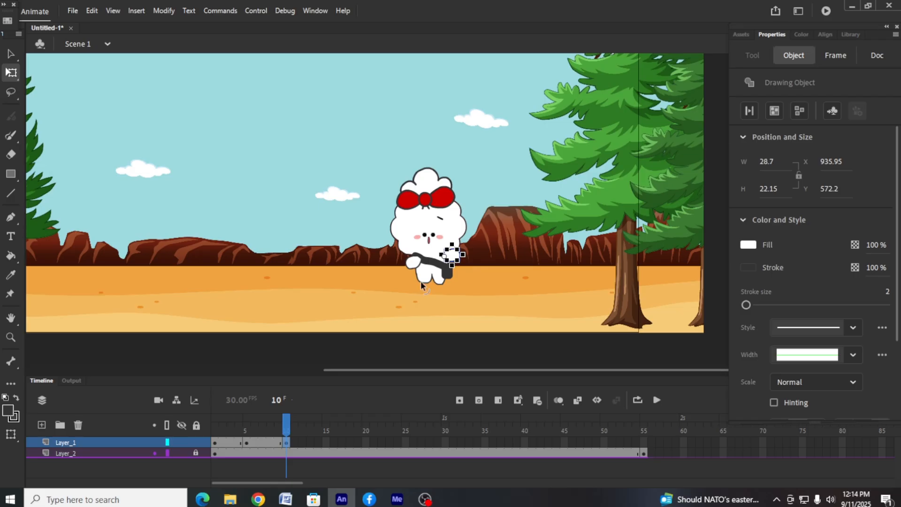
{"action": "left_click", "coordinate": [496, 269]}
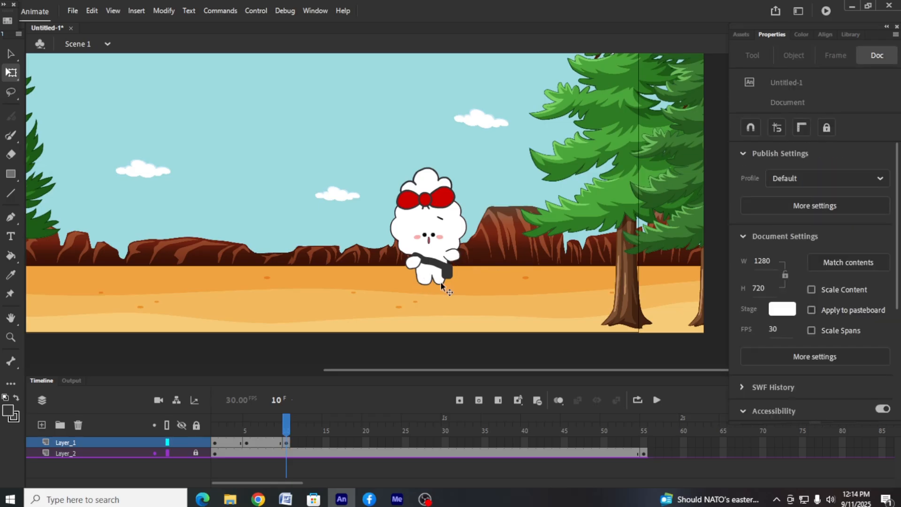
{"action": "left_click", "coordinate": [440, 279]}
{"action": "left_click", "coordinate": [531, 254]}
{"action": "left_click", "coordinate": [429, 246]}
Insert a keyframe at frame 15 of Layer_1, move the character left and down, and enlarge it slightly
{"action": "right_click", "coordinate": [326, 442]}
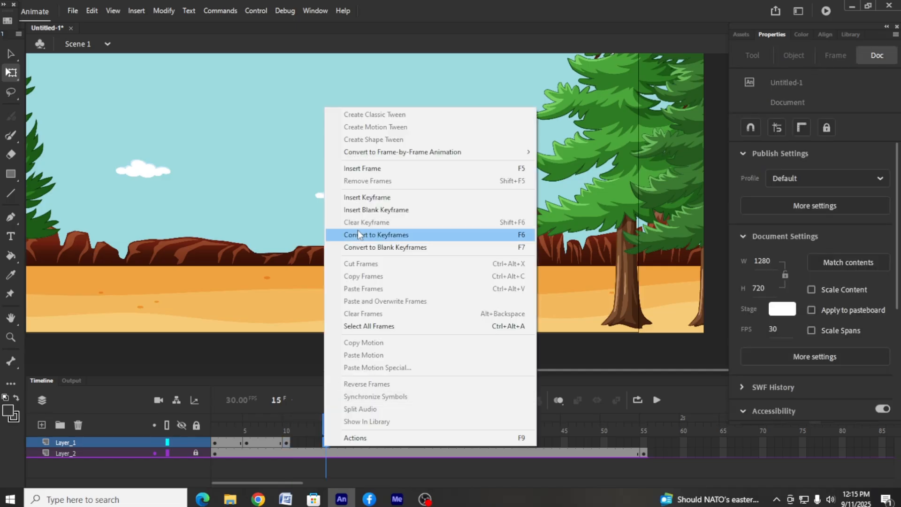
{"action": "left_click", "coordinate": [358, 233]}
{"action": "left_click_drag", "start_coordinate": [452, 242], "coordinate": [431, 248]}
{"action": "left_click_drag", "start_coordinate": [447, 173], "coordinate": [454, 164]}
{"action": "left_click", "coordinate": [464, 267]}
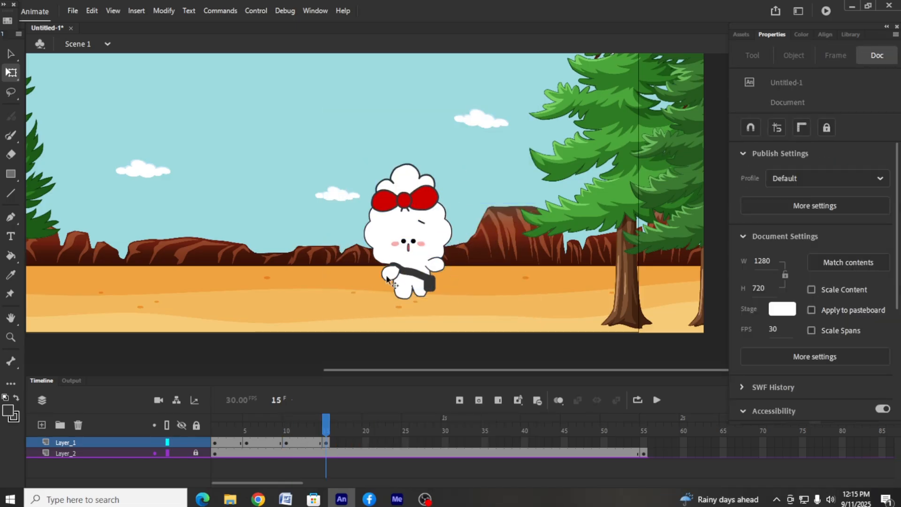
Rotate both of the character's arms into the opposite swing at frame 15
{"action": "left_click", "coordinate": [388, 277]}
{"action": "left_click_drag", "start_coordinate": [403, 284], "coordinate": [396, 288]}
{"action": "left_click", "coordinate": [444, 282]}
{"action": "left_click", "coordinate": [436, 267]}
{"action": "left_click_drag", "start_coordinate": [452, 276], "coordinate": [446, 282]}
{"action": "left_click", "coordinate": [436, 306]}
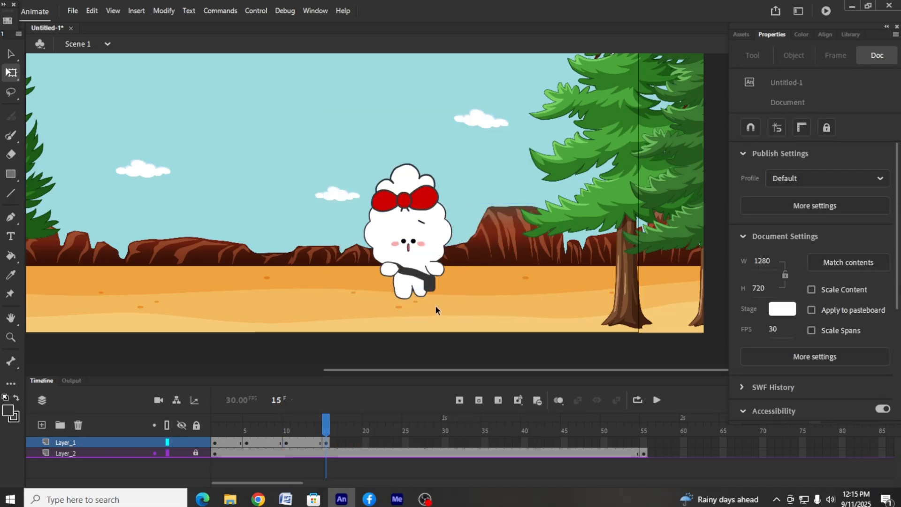
Play the animation from frame 1 with the whole stage in view to check the walk
{"action": "left_click", "coordinate": [215, 453]}
{"action": "left_click", "coordinate": [657, 399]}
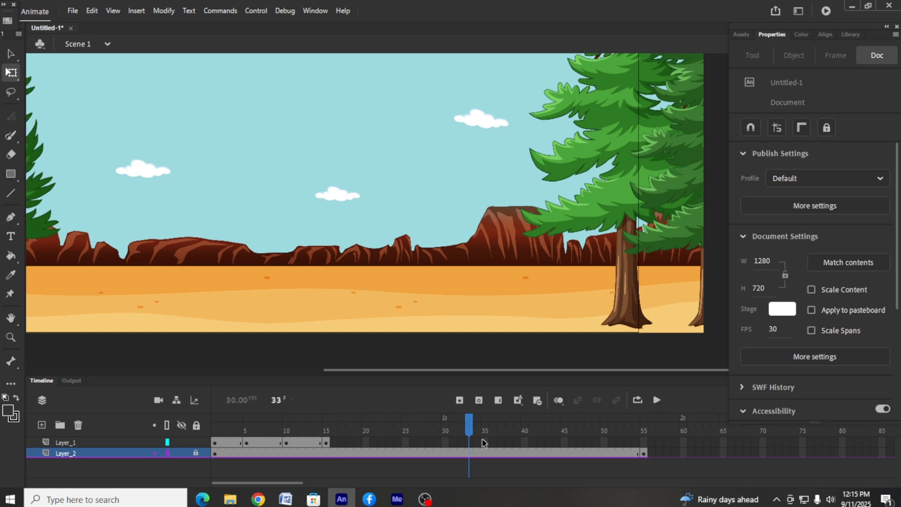
{"action": "key", "text": "ctrl+minus"}
{"action": "key", "text": "ctrl+minus"}
{"action": "left_click", "coordinate": [216, 443]}
{"action": "left_click", "coordinate": [660, 399]}
{"action": "left_click", "coordinate": [660, 399]}
Shift the whole character slightly right and up at frame 15, using frame 10 as reference
{"action": "left_click", "coordinate": [326, 443]}
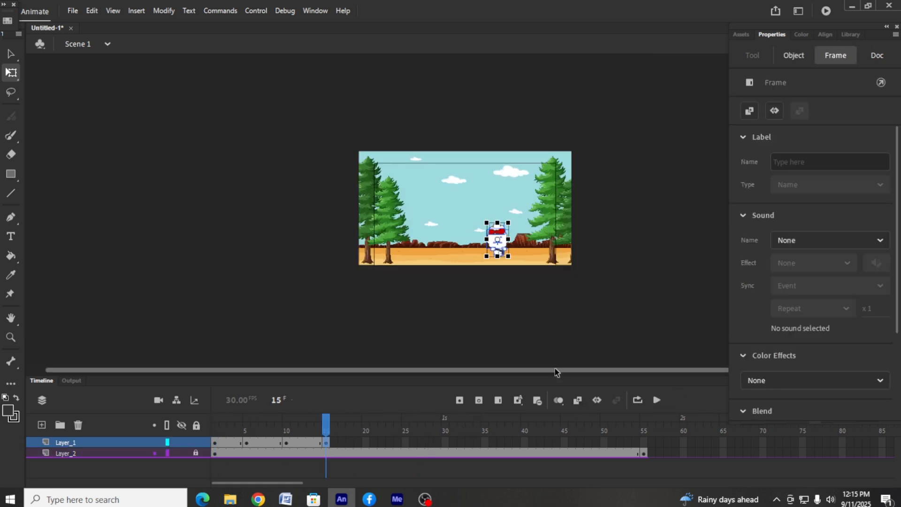
{"action": "key", "text": "ctrl+equal"}
{"action": "key", "text": "ctrl+equal"}
{"action": "key", "text": "ctrl+equal"}
{"action": "left_click", "coordinate": [288, 449]}
{"action": "left_click", "coordinate": [326, 442]}
{"action": "left_click_drag", "start_coordinate": [486, 274], "coordinate": [497, 265]}
{"action": "left_click", "coordinate": [279, 299]}
Compare frames 10 and 15, and nudge the right-hand foot up slightly at frame 15
{"action": "left_click", "coordinate": [286, 442]}
{"action": "left_click", "coordinate": [325, 443]}
{"action": "left_click", "coordinate": [422, 355]}
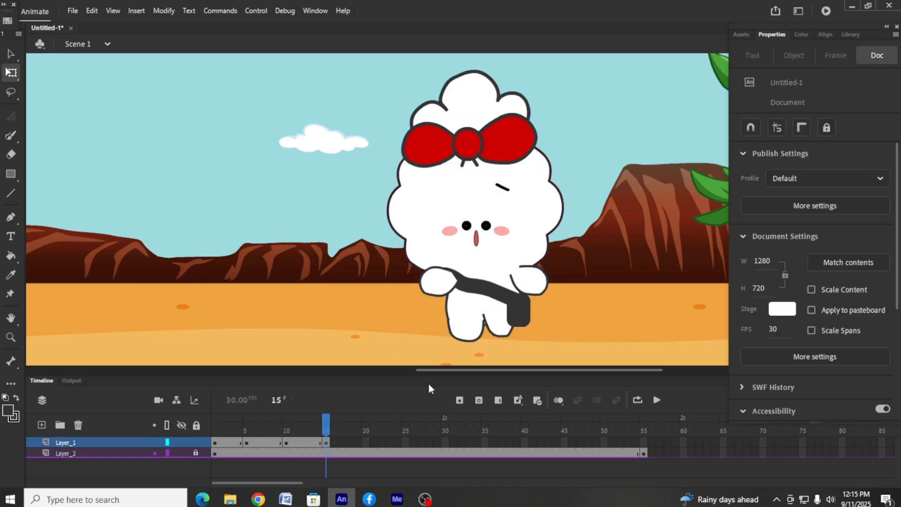
{"action": "left_click", "coordinate": [286, 443]}
{"action": "left_click", "coordinate": [332, 441]}
{"action": "left_click", "coordinate": [325, 442]}
{"action": "left_click", "coordinate": [441, 354]}
{"action": "left_click", "coordinate": [499, 328]}
{"action": "key", "text": "Up"}
{"action": "key", "text": "Up"}
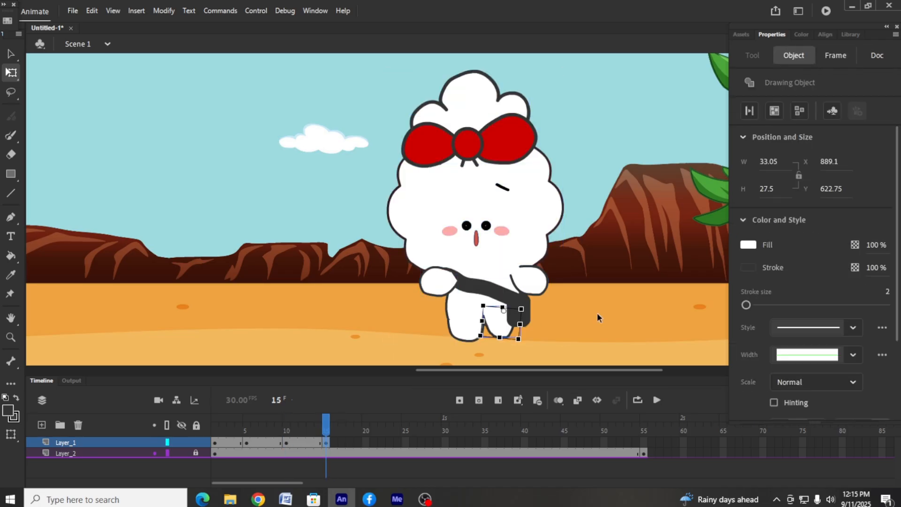
{"action": "left_click", "coordinate": [597, 313]}
Nudge the character's left-hand foot up in small increments at frame 15
{"action": "left_click", "coordinate": [465, 327]}
{"action": "key", "text": "Up"}
{"action": "key", "text": "Up"}
{"action": "left_click", "coordinate": [603, 320]}
{"action": "left_click", "coordinate": [465, 326]}
{"action": "key", "text": "Up"}
{"action": "key", "text": "Up"}
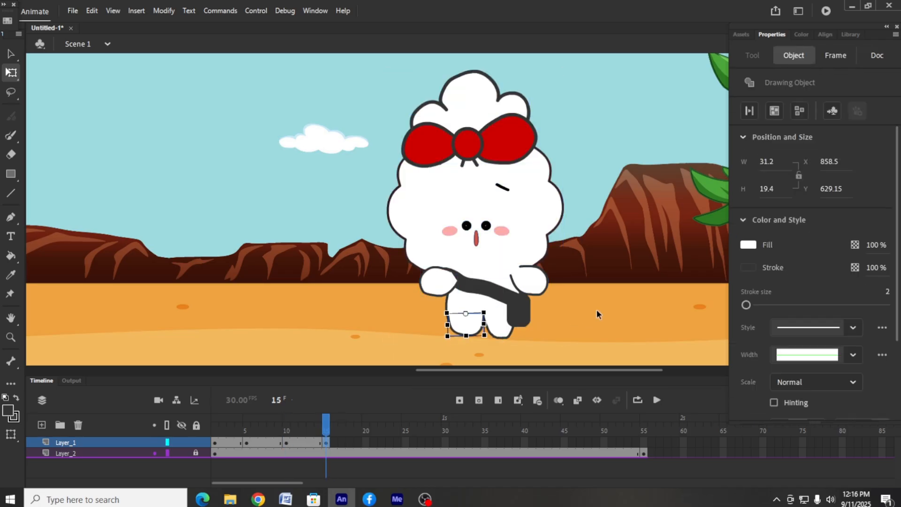
{"action": "left_click", "coordinate": [596, 309]}
{"action": "left_click", "coordinate": [461, 324]}
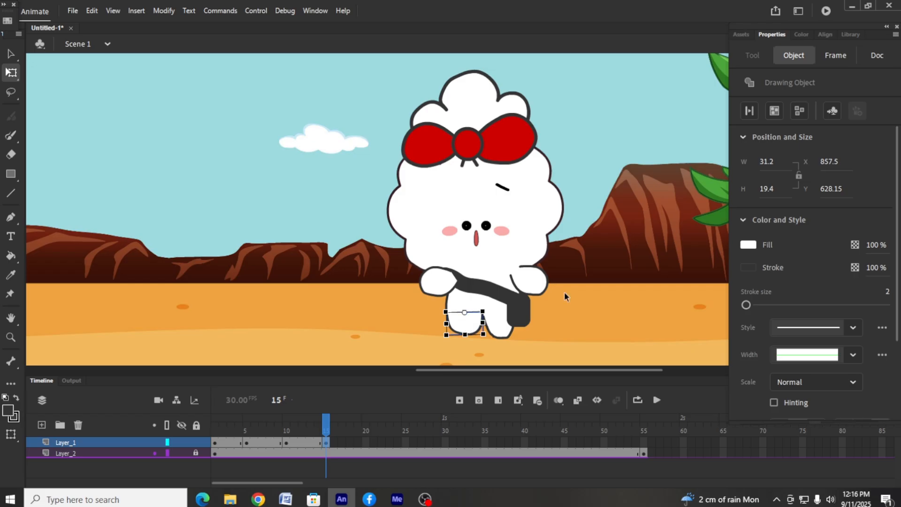
{"action": "key", "text": "Up"}
{"action": "key", "text": "Up"}
{"action": "left_click", "coordinate": [612, 288]}
Insert a keyframe at frame 20 of Layer_1, move the character left, and enlarge it to about 166 × 253 px
{"action": "right_click", "coordinate": [366, 443]}
{"action": "left_click", "coordinate": [409, 195]}
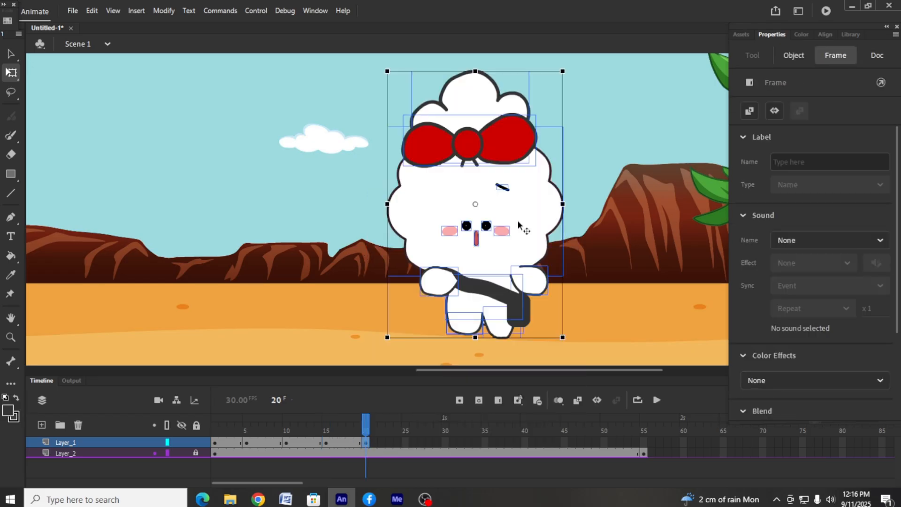
{"action": "left_click_drag", "start_coordinate": [518, 221], "coordinate": [477, 234]}
{"action": "key", "text": "ctrl+minus"}
{"action": "left_click_drag", "start_coordinate": [492, 149], "coordinate": [498, 142]}
{"action": "left_click_drag", "start_coordinate": [481, 217], "coordinate": [479, 207]}
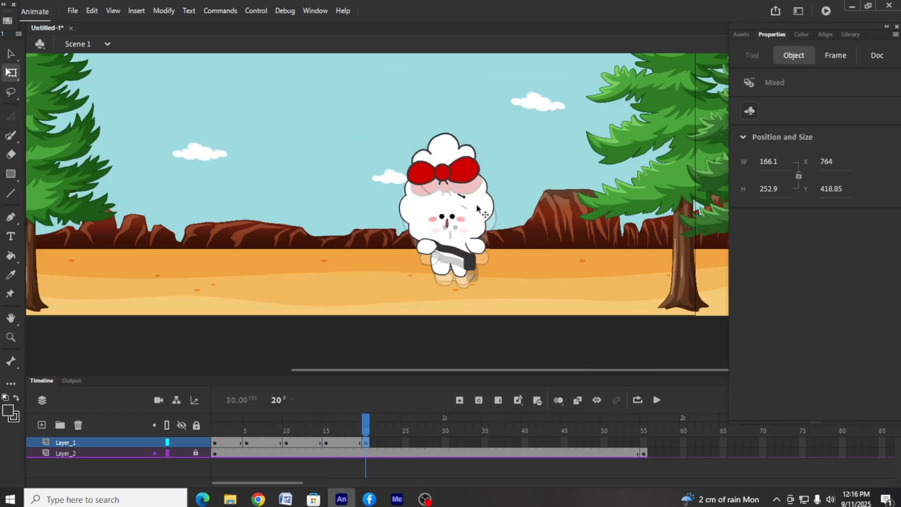
{"action": "left_click", "coordinate": [506, 321]}
Rotate and reposition both of the character's arms at frame 20
{"action": "left_click", "coordinate": [427, 248]}
{"action": "left_click_drag", "start_coordinate": [417, 257], "coordinate": [425, 264]}
{"action": "left_click", "coordinate": [496, 246]}
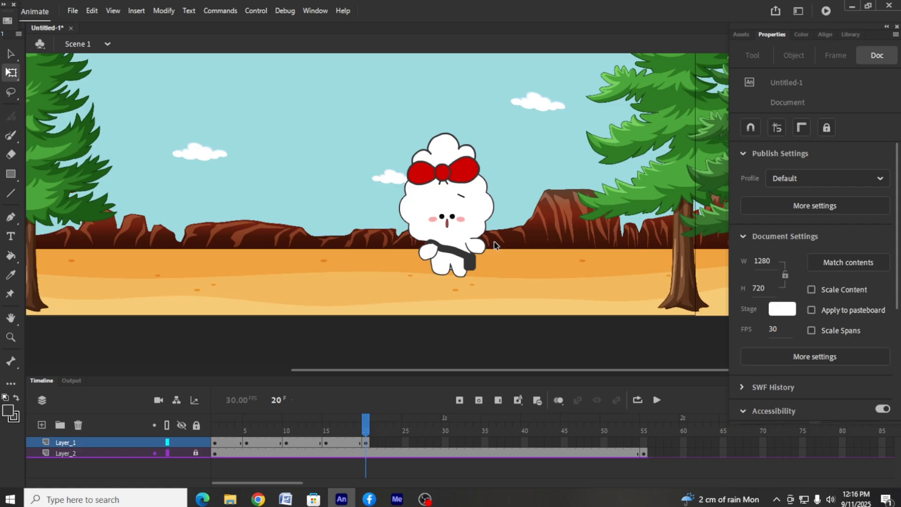
{"action": "left_click", "coordinate": [436, 253]}
{"action": "left_click", "coordinate": [496, 250]}
{"action": "left_click", "coordinate": [429, 252]}
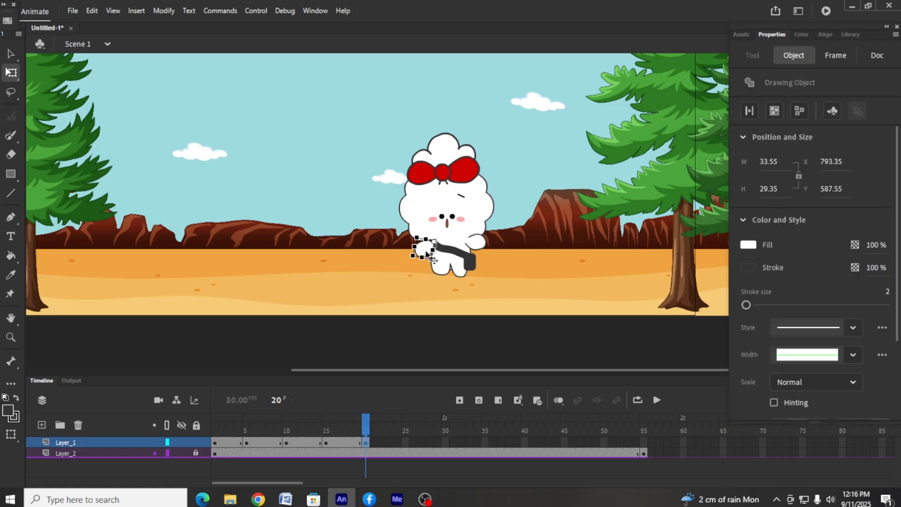
{"action": "left_click_drag", "start_coordinate": [428, 251], "coordinate": [425, 250]}
{"action": "left_click", "coordinate": [575, 228]}
Nudge the left-hand foot down and the right-hand foot up at frame 20
{"action": "left_click", "coordinate": [448, 272]}
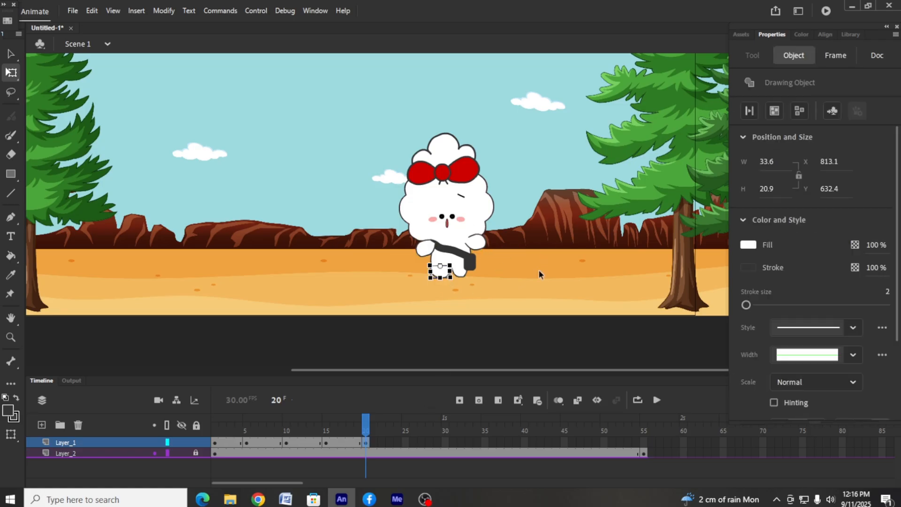
{"action": "left_click", "coordinate": [422, 314]}
{"action": "left_click", "coordinate": [457, 273]}
{"action": "key", "text": "Up"}
{"action": "key", "text": "Up"}
{"action": "key", "text": "Up"}
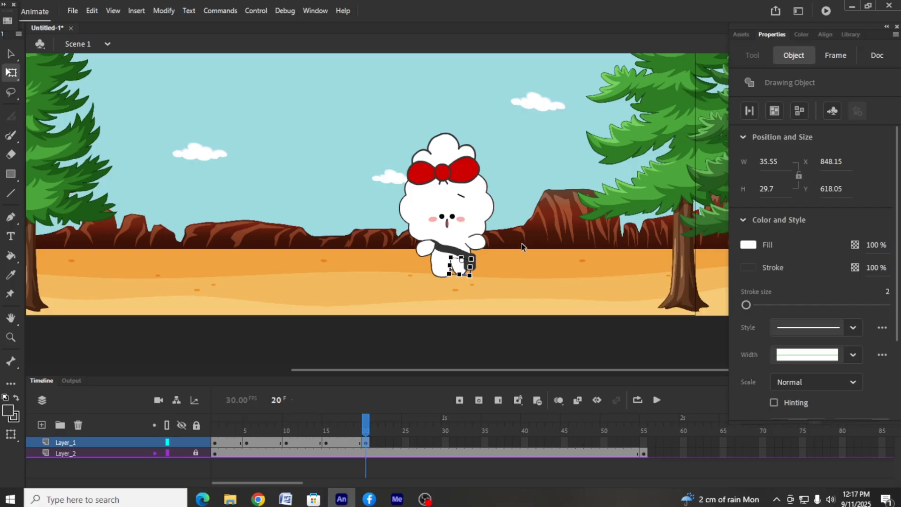
{"action": "left_click", "coordinate": [523, 246]}
Insert a keyframe at frame 25 of Layer_1, enlarge the character to about 184 × 281 px, and move it left
{"action": "right_click", "coordinate": [407, 441]}
{"action": "left_click", "coordinate": [470, 192]}
{"action": "left_click_drag", "start_coordinate": [493, 132], "coordinate": [501, 125]}
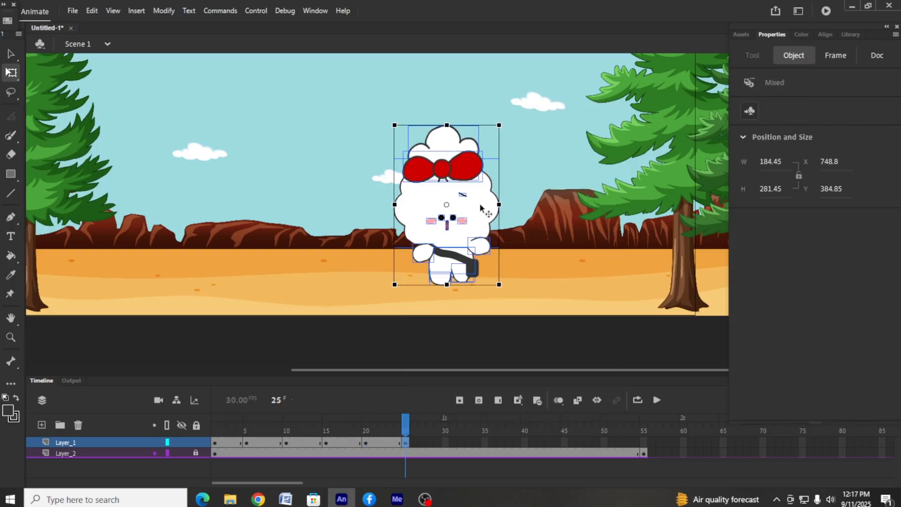
{"action": "left_click_drag", "start_coordinate": [480, 205], "coordinate": [469, 206]}
{"action": "left_click", "coordinate": [511, 244]}
Nudge the left-hand foot up and the right-hand foot down at frame 25
{"action": "left_click", "coordinate": [434, 279]}
{"action": "left_click", "coordinate": [483, 275]}
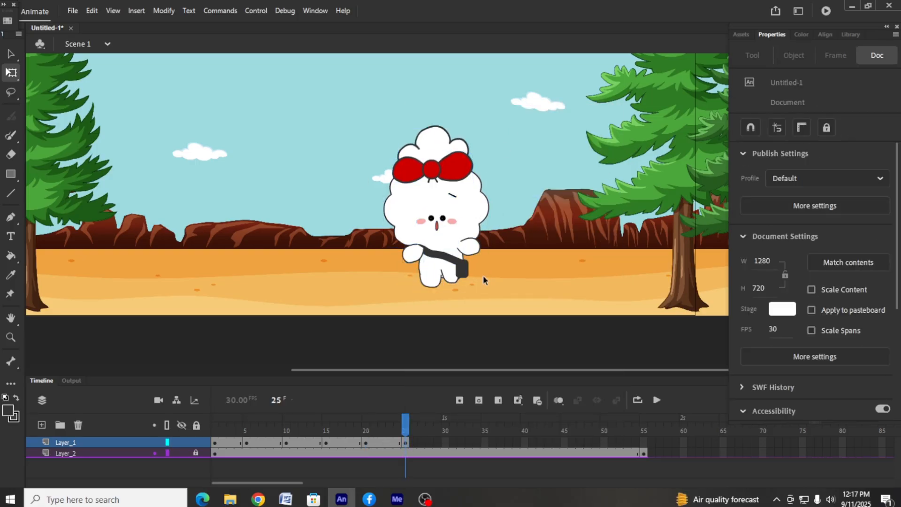
{"action": "left_click", "coordinate": [450, 284]}
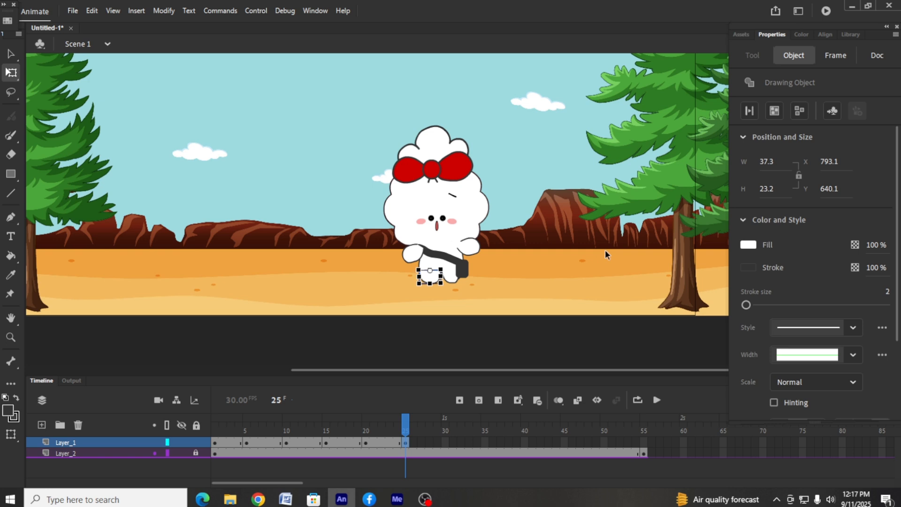
{"action": "left_click", "coordinate": [521, 273]}
{"action": "left_click", "coordinate": [450, 282]}
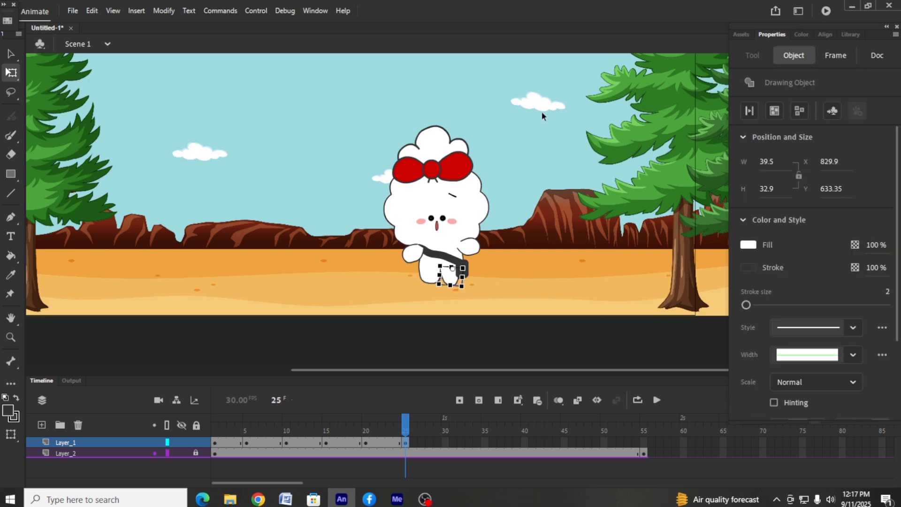
{"action": "left_click", "coordinate": [394, 267]}
Rotate the left-hand arm up and the right-hand arm down at frame 25
{"action": "left_click", "coordinate": [408, 252]}
{"action": "left_click", "coordinate": [469, 247]}
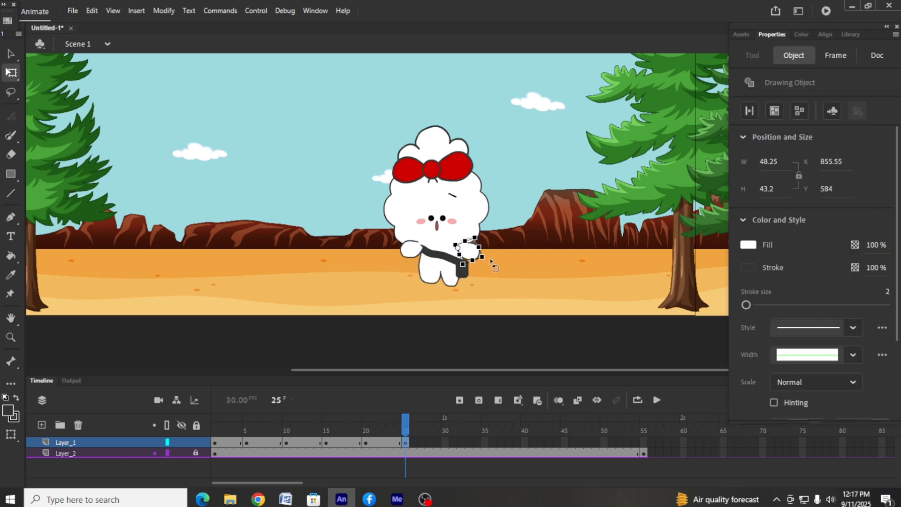
{"action": "left_click", "coordinate": [523, 230]}
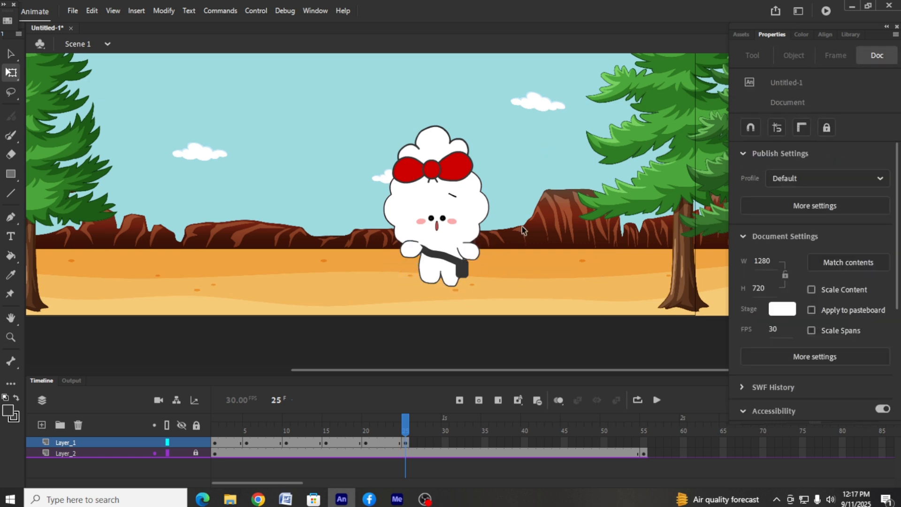
Rotate the left-hand arm slightly down at frame 25
{"action": "left_click", "coordinate": [415, 256]}
{"action": "left_click", "coordinate": [517, 198]}
{"action": "left_click", "coordinate": [414, 253]}
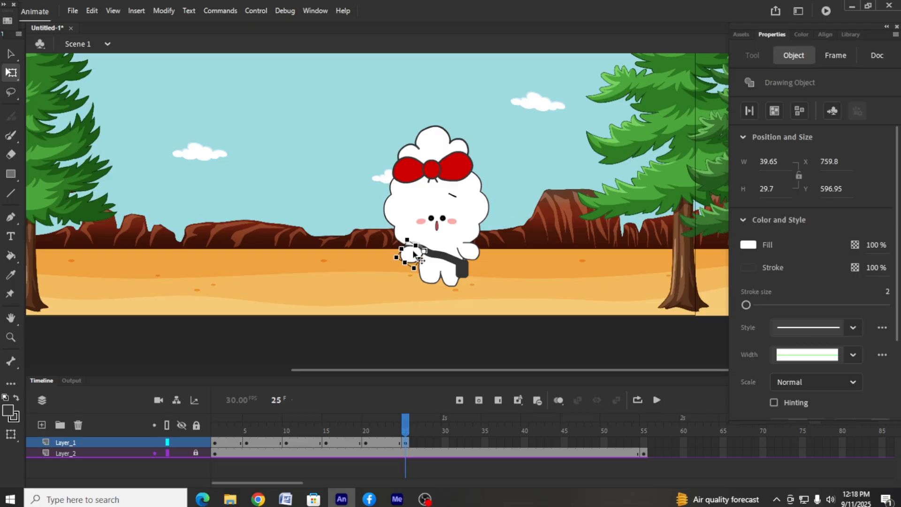
Insert a keyframe at frame 30 of Layer_1 and enlarge the character to about 211 × 322 px
{"action": "left_click", "coordinate": [431, 469]}
{"action": "right_click", "coordinate": [445, 443]}
{"action": "left_click", "coordinate": [497, 227]}
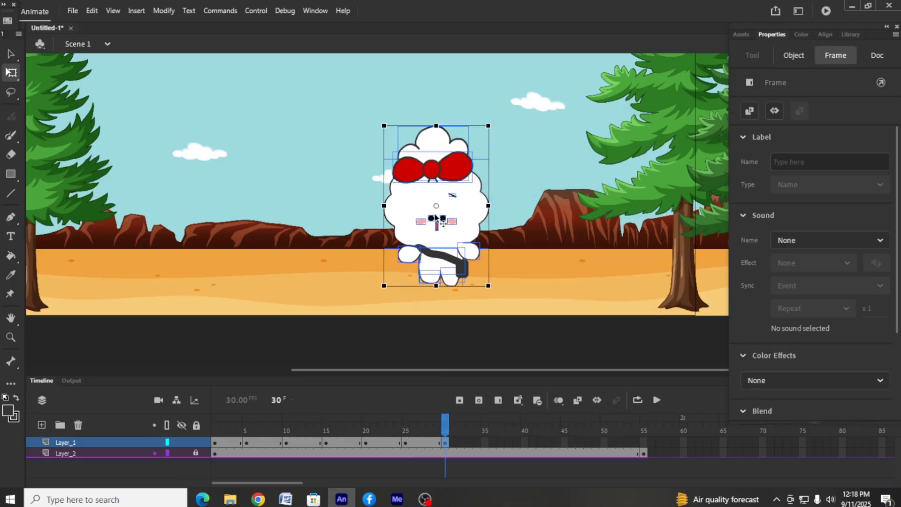
{"action": "mouse_move", "coordinate": [488, 125]}
{"action": "left_mouse_down"}
{"action": "mouse_move", "coordinate": [504, 108]}
{"action": "mouse_move", "coordinate": [496, 114]}
{"action": "left_mouse_up"}
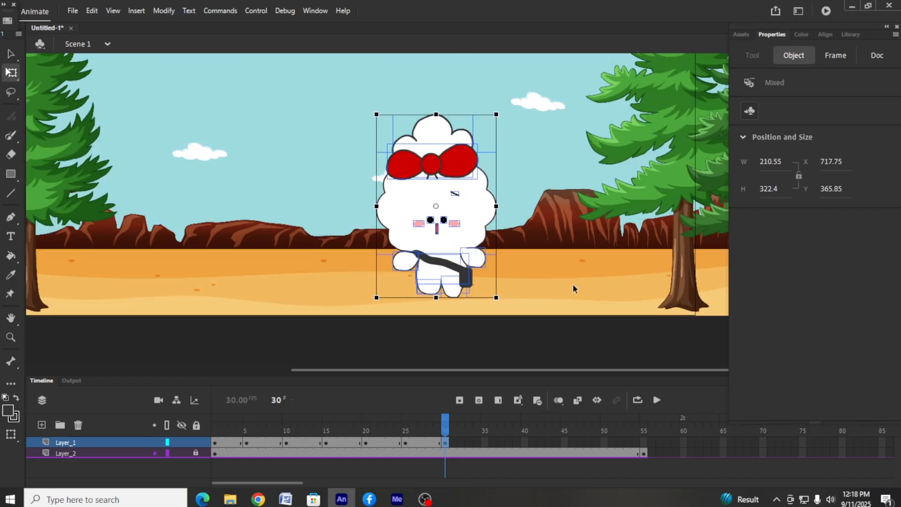
{"action": "left_click", "coordinate": [405, 443]}
{"action": "left_click", "coordinate": [365, 443]}
{"action": "left_click", "coordinate": [445, 442]}
{"action": "left_click", "coordinate": [438, 339]}
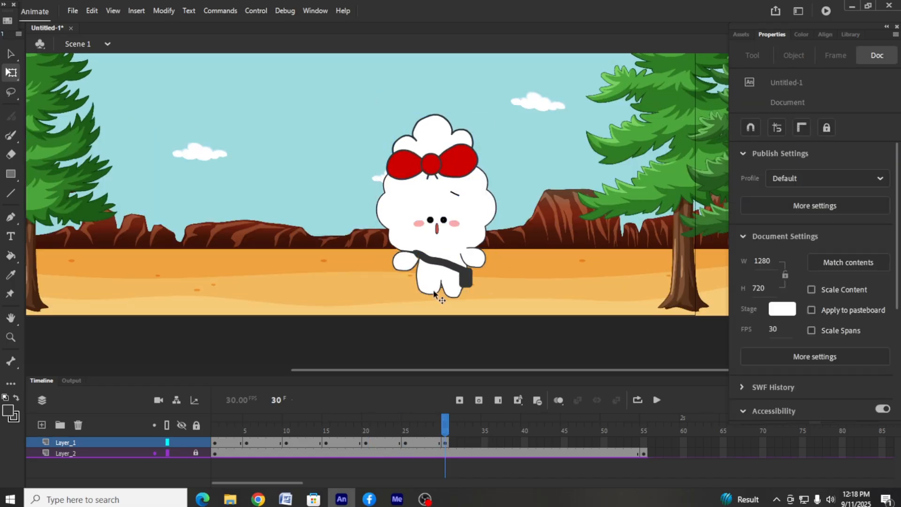
Reshape the character's narrow mouth at frame 30 into a wider, uneven open mouth
{"action": "left_click", "coordinate": [431, 288]}
{"action": "left_click", "coordinate": [556, 276]}
{"action": "key", "text": "ctrl+equal"}
{"action": "key", "text": "ctrl+equal"}
{"action": "left_click", "coordinate": [352, 272]}
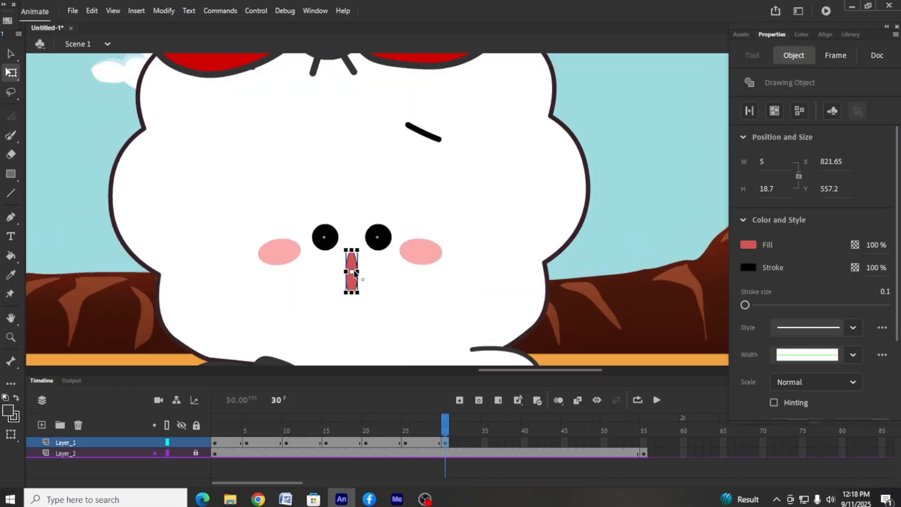
{"action": "double_click", "coordinate": [352, 271]}
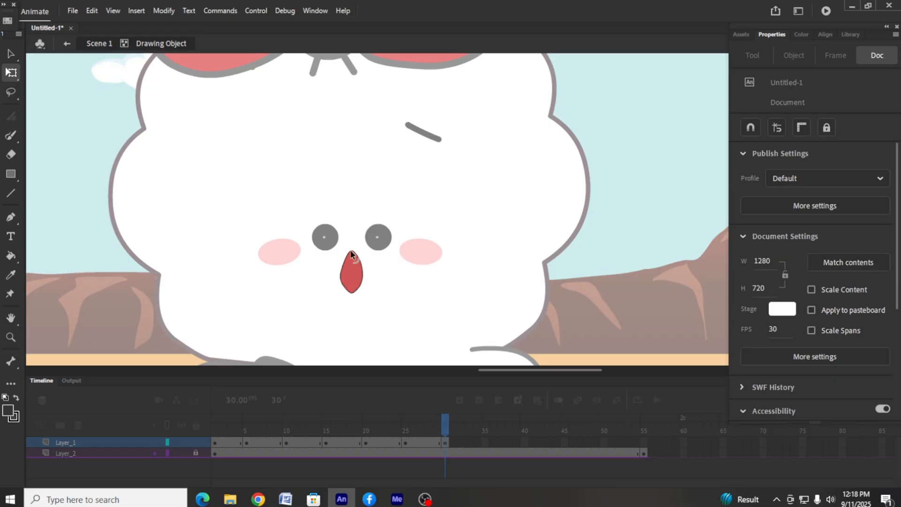
{"action": "left_click", "coordinate": [67, 43]}
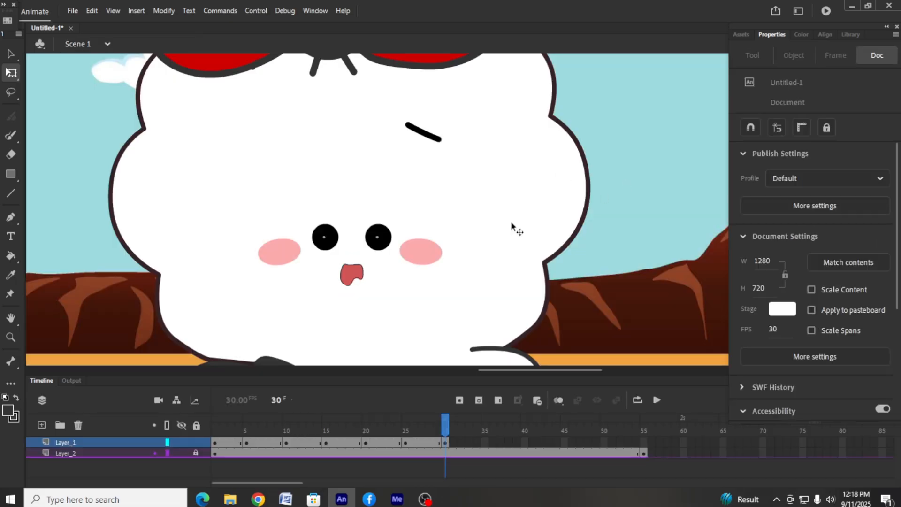
Insert a keyframe at frame 35 of Layer_1
{"action": "scroll", "coordinate": [418, 321], "scroll_direction": "down", "scroll_amount": 2}
{"action": "left_click", "coordinate": [377, 144]}
{"action": "left_click", "coordinate": [405, 442]}
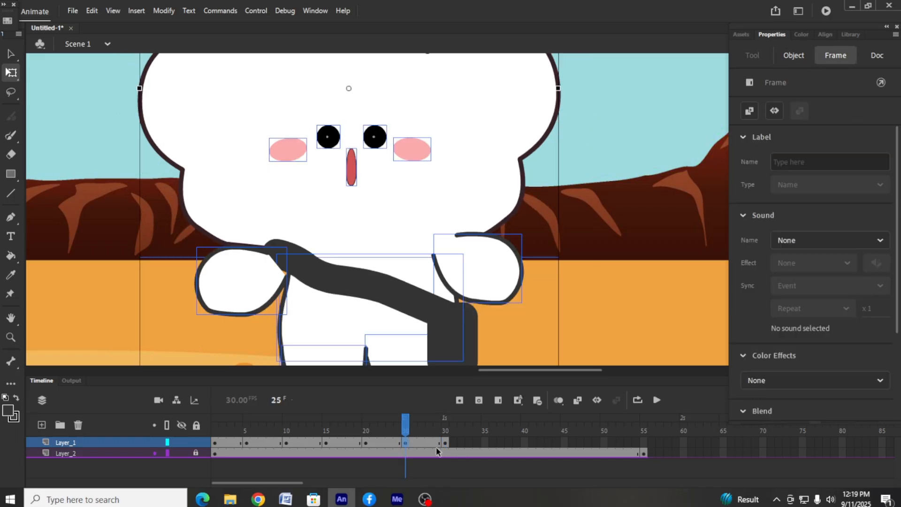
{"action": "right_click", "coordinate": [484, 443]}
{"action": "left_click", "coordinate": [524, 194]}
Delete both round eyes from the character at frame 30
{"action": "left_click", "coordinate": [445, 442]}
{"action": "left_click", "coordinate": [378, 144]}
{"action": "left_click", "coordinate": [325, 147], "text": "shift"}
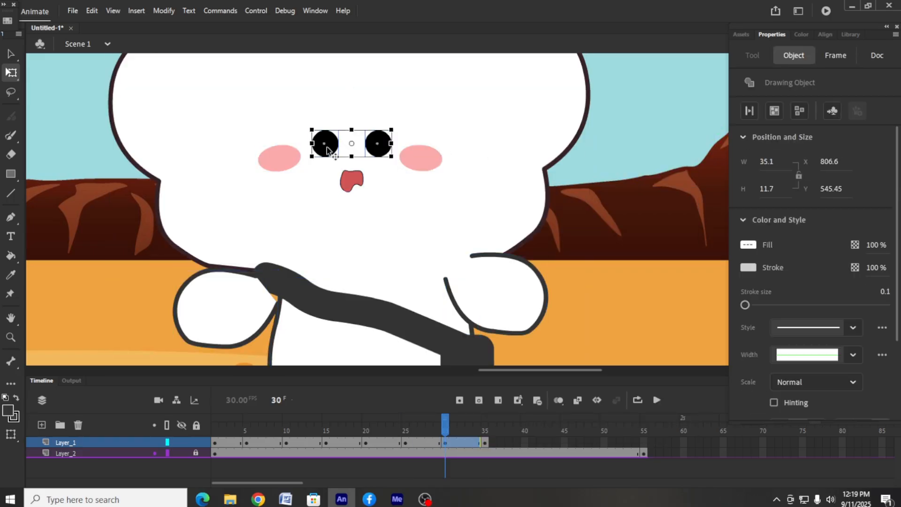
{"action": "key", "text": "Delete"}
Draw a 27 px horizontal stroke beside the head at frame 30, set its stroke size to 3, and convert it to a drawing object
{"action": "left_click", "coordinate": [11, 136]}
{"action": "left_click_drag", "start_coordinate": [64, 151], "coordinate": [121, 151]}
{"action": "left_click", "coordinate": [11, 54]}
{"action": "left_click", "coordinate": [88, 153]}
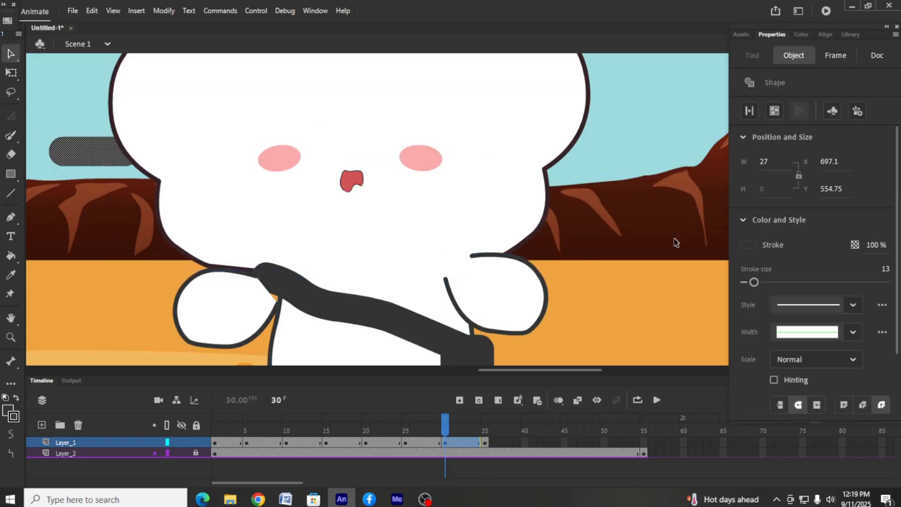
{"action": "mouse_move", "coordinate": [754, 282]}
{"action": "left_mouse_down"}
{"action": "mouse_move", "coordinate": [708, 282]}
{"action": "mouse_move", "coordinate": [752, 285]}
{"action": "left_mouse_up"}
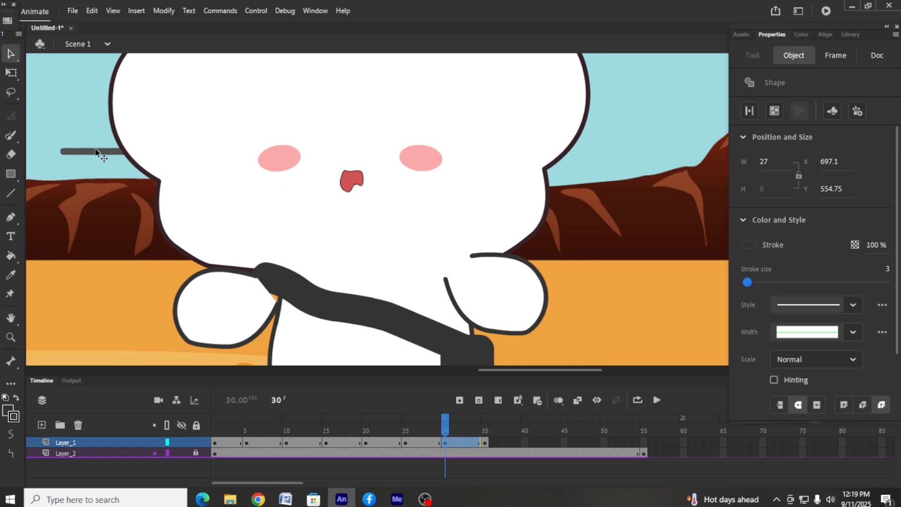
{"action": "left_click", "coordinate": [774, 111]}
Curve the stroke and place copies on the face as an upper and a shorter lower closed-eye line on each side
{"action": "mouse_move", "coordinate": [96, 149]}
{"action": "left_mouse_down"}
{"action": "mouse_move", "coordinate": [80, 149]}
{"action": "mouse_move", "coordinate": [243, 113]}
{"action": "left_mouse_up"}
{"action": "double_click", "coordinate": [78, 154]}
{"action": "double_click", "coordinate": [71, 61]}
{"action": "key", "text": "ctrl+z"}
{"action": "left_click", "coordinate": [11, 73]}
{"action": "mouse_move", "coordinate": [81, 153]}
{"action": "left_mouse_down"}
{"action": "mouse_move", "coordinate": [279, 115]}
{"action": "mouse_move", "coordinate": [407, 114]}
{"action": "mouse_move", "coordinate": [428, 125]}
{"action": "mouse_move", "coordinate": [283, 132]}
{"action": "left_mouse_up"}
{"action": "left_click", "coordinate": [565, 123]}
{"action": "left_click", "coordinate": [366, 129]}
{"action": "left_click", "coordinate": [649, 130]}
{"action": "scroll", "coordinate": [649, 130], "scroll_direction": "up", "scroll_amount": 3}
{"action": "scroll", "coordinate": [651, 130], "scroll_direction": "down", "scroll_amount": 3}
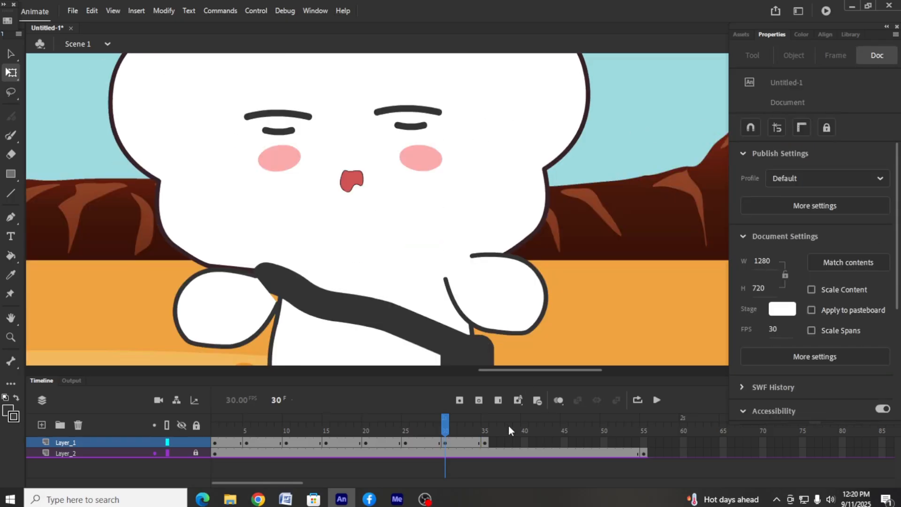
Shrink the right-hand closed-eye lines at frame 30 to about 20 × 6 px and nudge them down and left
{"action": "left_click", "coordinate": [486, 442]}
{"action": "left_click", "coordinate": [444, 443]}
{"action": "left_click", "coordinate": [582, 153]}
{"action": "left_click", "coordinate": [409, 110]}
{"action": "left_click", "coordinate": [411, 127], "text": "shift"}
{"action": "left_click_drag", "start_coordinate": [444, 107], "coordinate": [416, 114]}
{"action": "key", "text": "ctrl+z"}
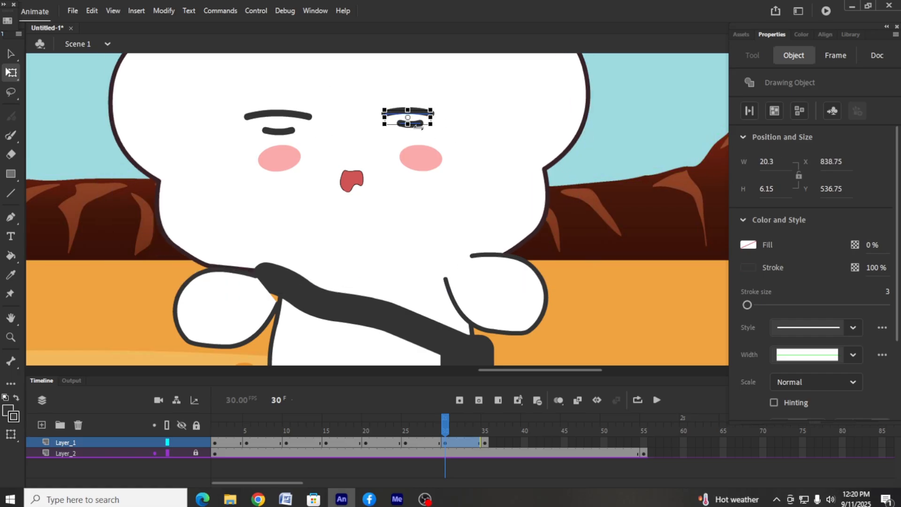
{"action": "key", "text": "Down"}
{"action": "key", "text": "Down"}
{"action": "key", "text": "Down"}
{"action": "key", "text": "Down"}
{"action": "key", "text": "Down"}
{"action": "key", "text": "Left"}
{"action": "key", "text": "Escape"}
Shrink the left-hand closed-eye lines at frame 30 and move them inward toward the centre of the face
{"action": "left_click", "coordinate": [295, 114]}
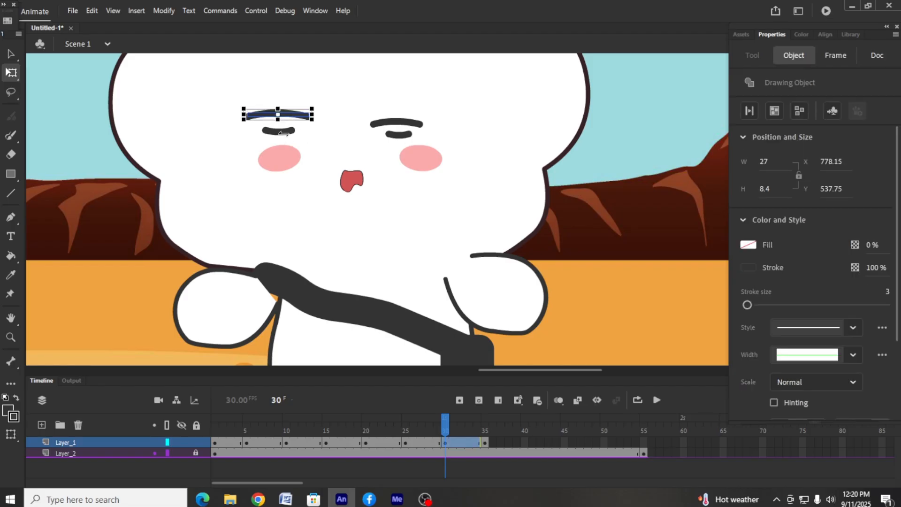
{"action": "mouse_move", "coordinate": [296, 119]}
{"action": "left_mouse_down"}
{"action": "mouse_move", "coordinate": [320, 119]}
{"action": "mouse_move", "coordinate": [309, 133]}
{"action": "mouse_move", "coordinate": [333, 116]}
{"action": "left_mouse_up"}
{"action": "key", "text": "ctrl+z"}
{"action": "left_click", "coordinate": [334, 120], "text": "shift"}
{"action": "left_click", "coordinate": [617, 136]}
{"action": "key", "text": "ctrl+2"}
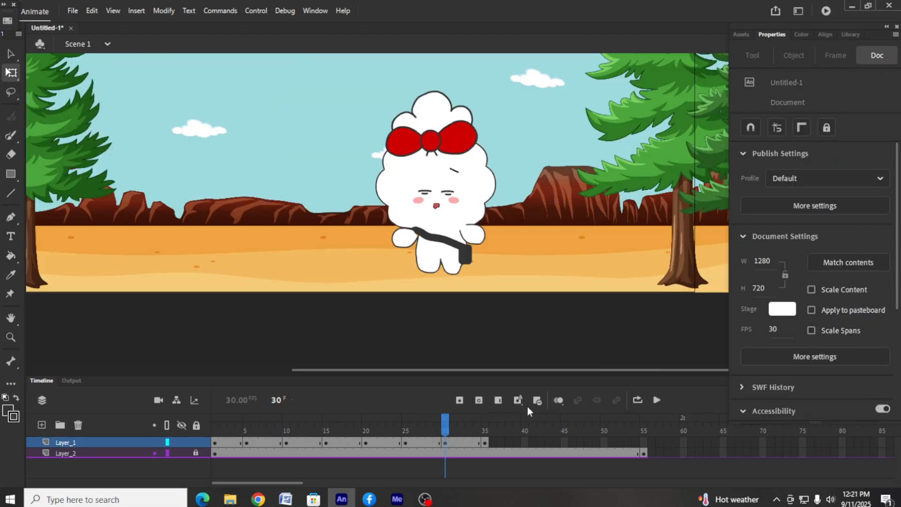
Insert a keyframe at frame 40 of Layer_1 and nudge the left-hand foot down
{"action": "left_click", "coordinate": [524, 443]}
{"action": "key", "text": "F6"}
{"action": "left_click", "coordinate": [574, 202]}
{"action": "left_click", "coordinate": [429, 263]}
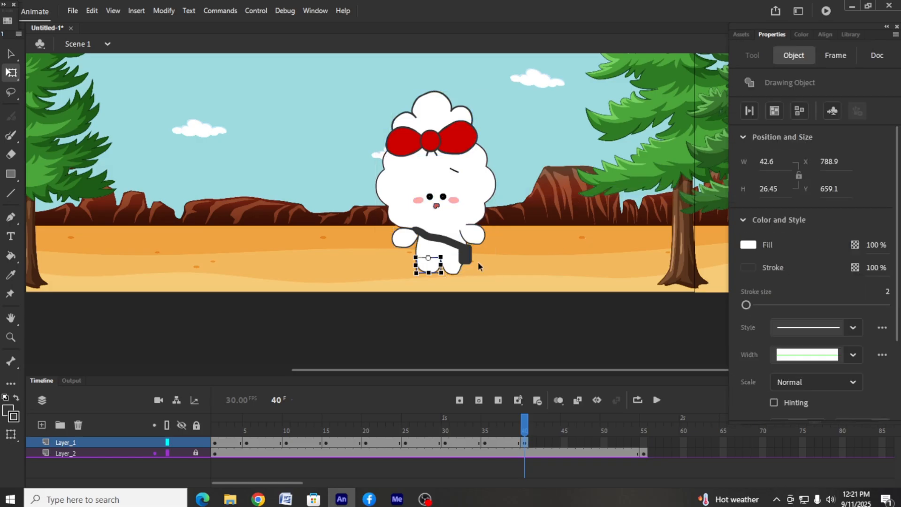
{"action": "key", "text": "Down"}
{"action": "key", "text": "Down"}
{"action": "key", "text": "Down"}
{"action": "left_click", "coordinate": [478, 261]}
Rotate the right-hand arm down behind the bag at frame 40
{"action": "left_click", "coordinate": [472, 239]}
{"action": "left_click_drag", "start_coordinate": [489, 246], "coordinate": [471, 244]}
{"action": "left_click", "coordinate": [538, 226]}
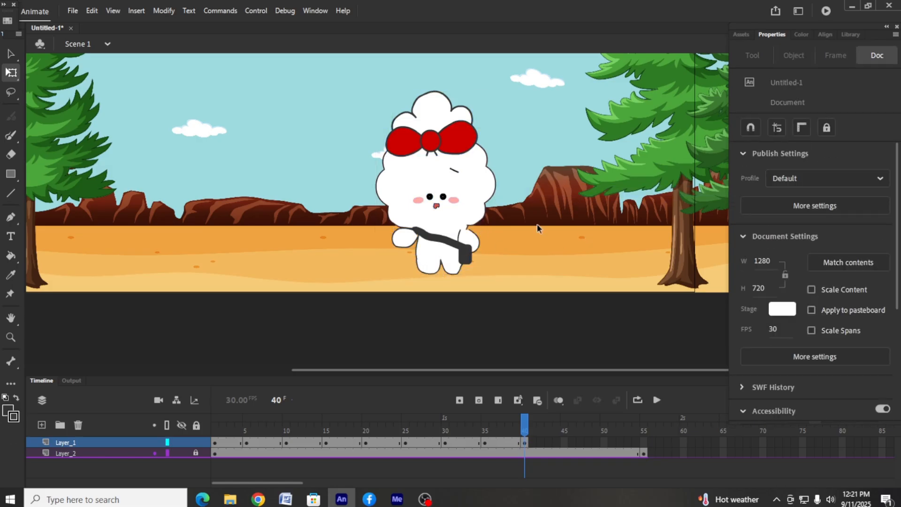
Nudge both eyes down and to the right at frame 40
{"action": "key", "text": "ctrl+equal"}
{"action": "key", "text": "ctrl+equal"}
{"action": "left_click", "coordinate": [384, 143]}
{"action": "left_click", "coordinate": [327, 147], "text": "shift"}
{"action": "key", "text": "Down"}
{"action": "key", "text": "Down"}
{"action": "key", "text": "Down"}
{"action": "key", "text": "Down"}
{"action": "key", "text": "Right"}
{"action": "key", "text": "Right"}
{"action": "key", "text": "Right"}
{"action": "key", "text": "Right"}
{"action": "key", "text": "Right"}
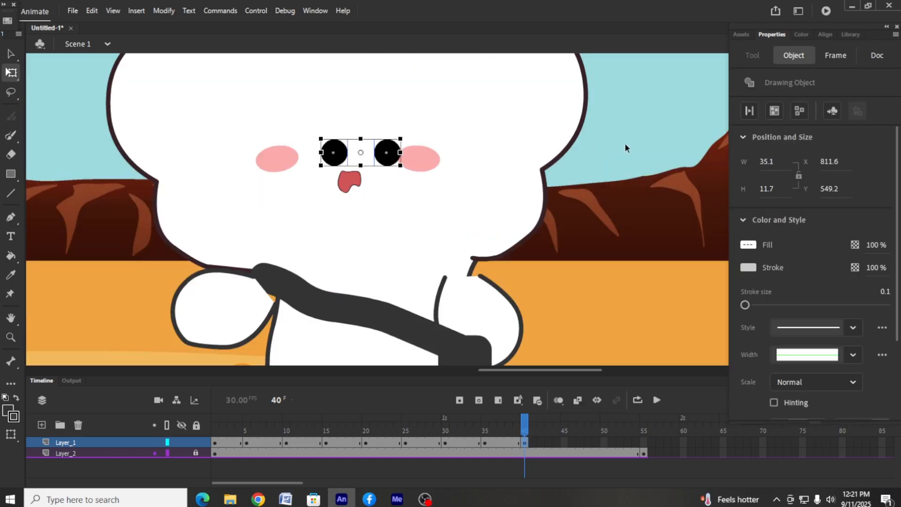
{"action": "left_click", "coordinate": [625, 144]}
{"action": "left_click", "coordinate": [390, 152]}
{"action": "left_click", "coordinate": [446, 136]}
Draw a small circle about 5.3 px wide to the right of the head at frame 40 and remove its outline
{"action": "left_click", "coordinate": [71, 140]}
{"action": "left_click", "coordinate": [13, 176]}
{"action": "left_click", "coordinate": [56, 209]}
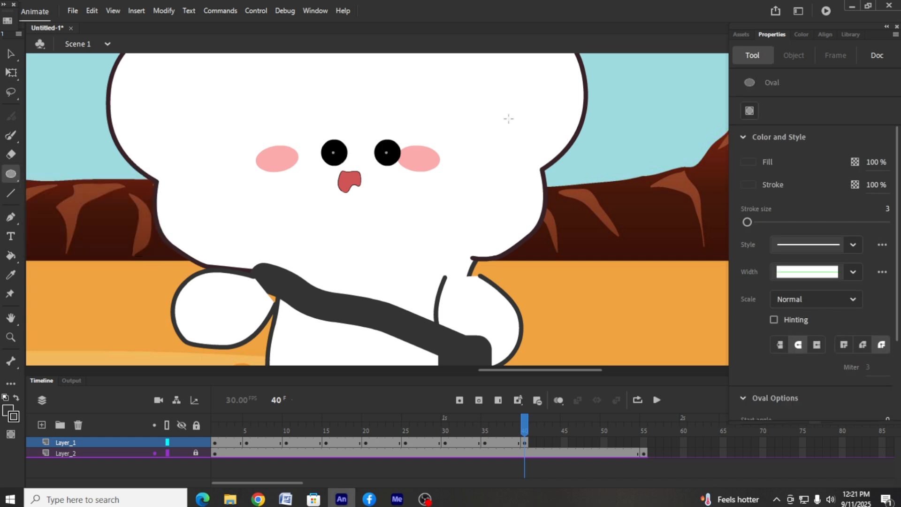
{"action": "left_click", "coordinate": [5, 56]}
{"action": "left_click", "coordinate": [628, 131]}
{"action": "key", "text": "Delete"}
Fill the small circle white and turn it into a drawing object scaled down to about 2.8 px
{"action": "left_click", "coordinate": [622, 130]}
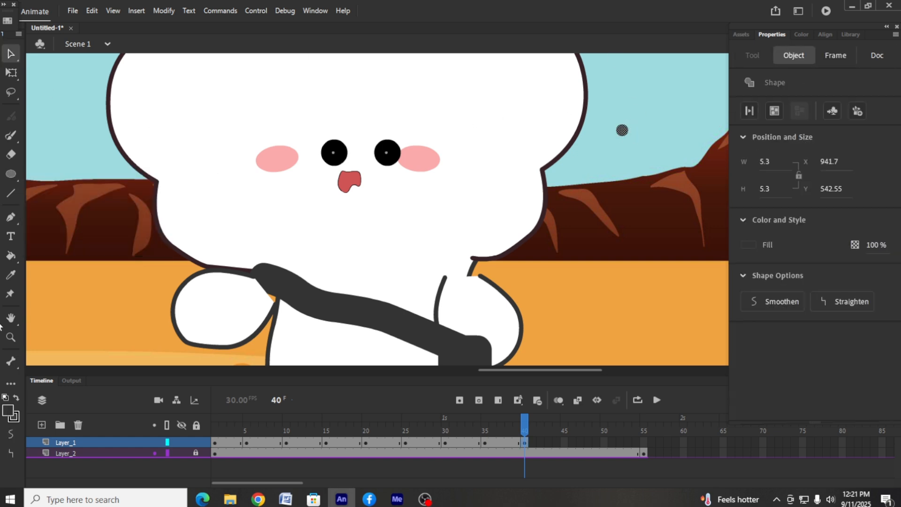
{"action": "left_click", "coordinate": [12, 278]}
{"action": "left_click", "coordinate": [163, 124]}
{"action": "left_click", "coordinate": [10, 54]}
{"action": "left_click", "coordinate": [775, 112]}
{"action": "left_click", "coordinate": [9, 72]}
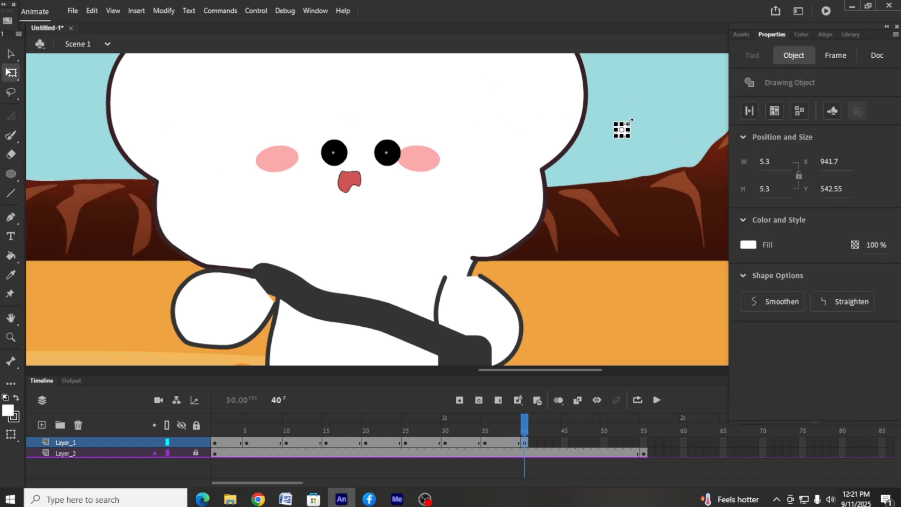
{"action": "left_click", "coordinate": [688, 96]}
Place a copy of the white circle on the lower right of each eye and delete the spare beside the head
{"action": "left_click_drag", "start_coordinate": [622, 131], "coordinate": [396, 163]}
{"action": "left_click", "coordinate": [591, 155]}
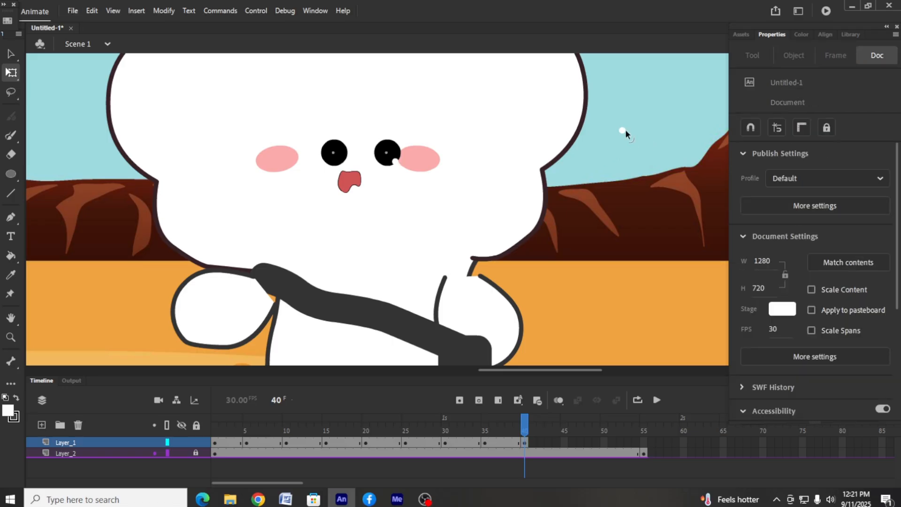
{"action": "left_click_drag", "start_coordinate": [623, 131], "coordinate": [343, 164]}
{"action": "left_click", "coordinate": [656, 111]}
{"action": "left_click", "coordinate": [338, 158]}
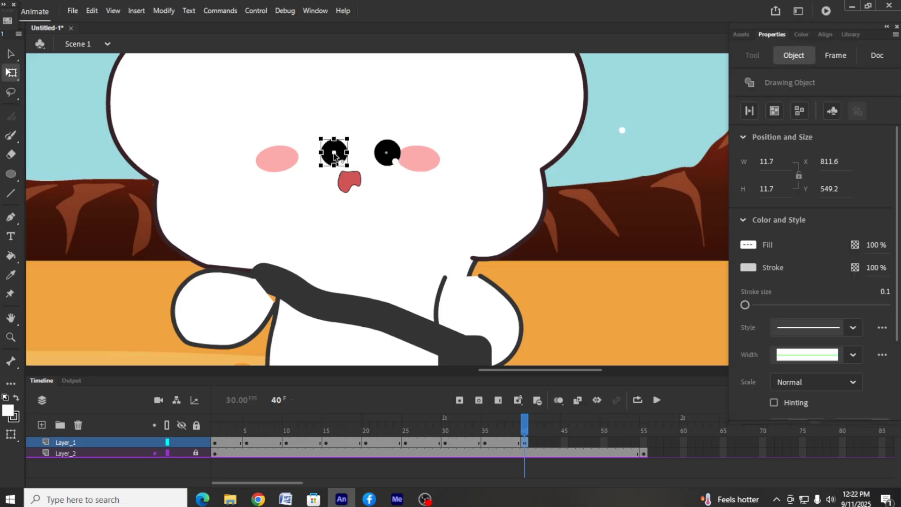
{"action": "left_click", "coordinate": [622, 121]}
{"action": "left_click", "coordinate": [622, 130]}
{"action": "key", "text": "Delete"}
{"action": "scroll", "coordinate": [461, 164], "scroll_direction": "down", "scroll_amount": 2}
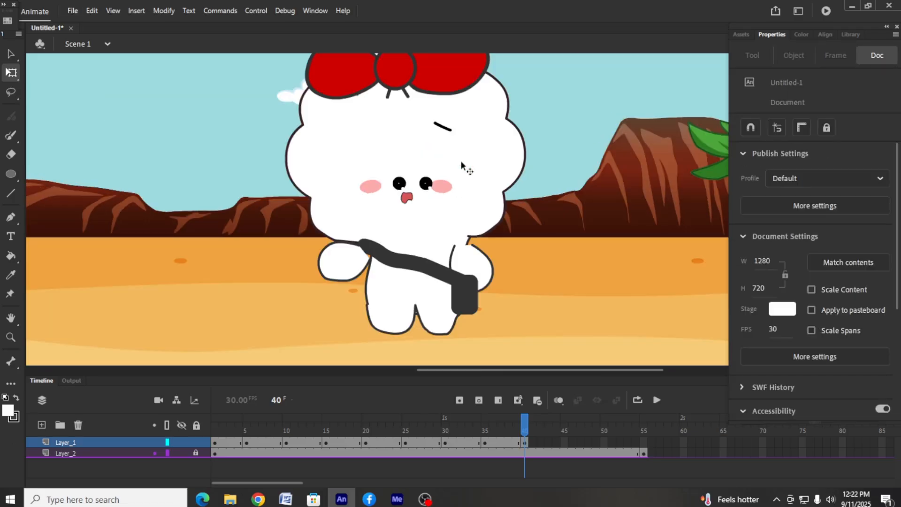
Move both white eye highlights closer to the centres of the eyes
{"action": "scroll", "coordinate": [461, 165], "scroll_direction": "up", "scroll_amount": 4}
{"action": "left_click_drag", "start_coordinate": [215, 109], "coordinate": [203, 90]}
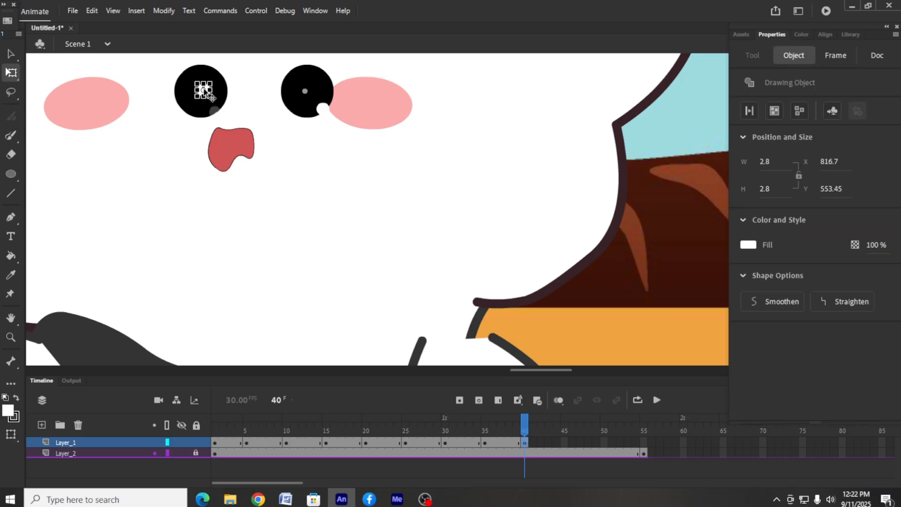
{"action": "left_click", "coordinate": [547, 122]}
{"action": "left_click_drag", "start_coordinate": [323, 108], "coordinate": [311, 96]}
{"action": "left_click", "coordinate": [682, 137]}
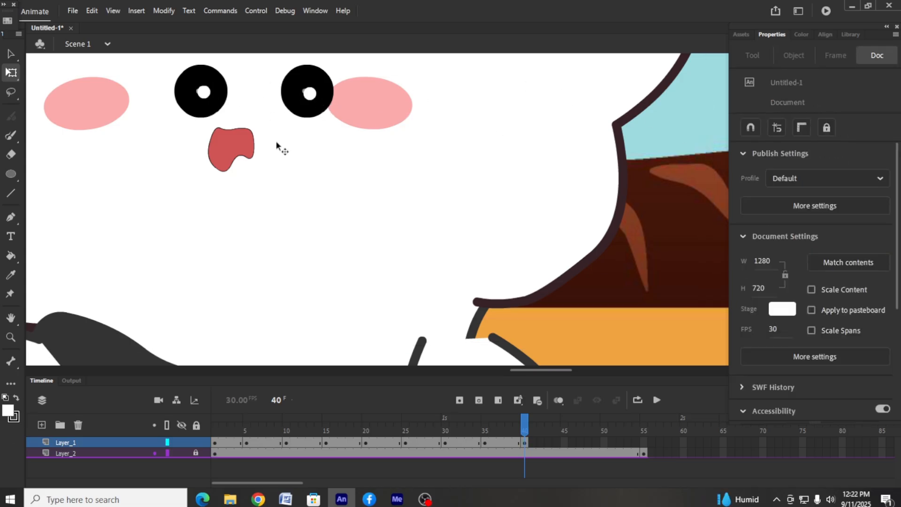
Fill the grey centre dot of the left-hand eye with black
{"action": "scroll", "coordinate": [277, 145], "scroll_direction": "down", "scroll_amount": 4}
{"action": "scroll", "coordinate": [429, 186], "scroll_direction": "up", "scroll_amount": 4}
{"action": "left_click", "coordinate": [216, 195]}
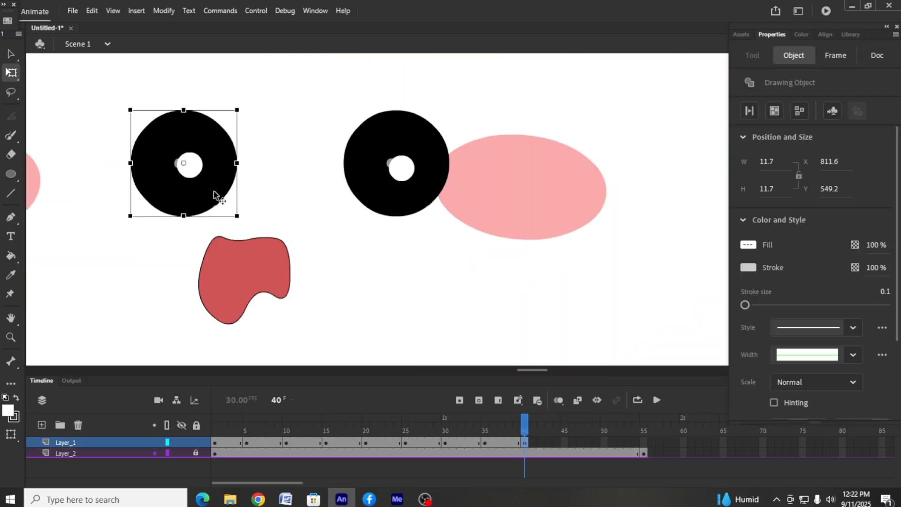
{"action": "double_click", "coordinate": [179, 155]}
{"action": "key", "text": "k"}
{"action": "left_click", "coordinate": [10, 54]}
Fill the grey centre dot of the right-hand eye with black and return to the scene
{"action": "double_click", "coordinate": [379, 136]}
{"action": "double_click", "coordinate": [378, 136]}
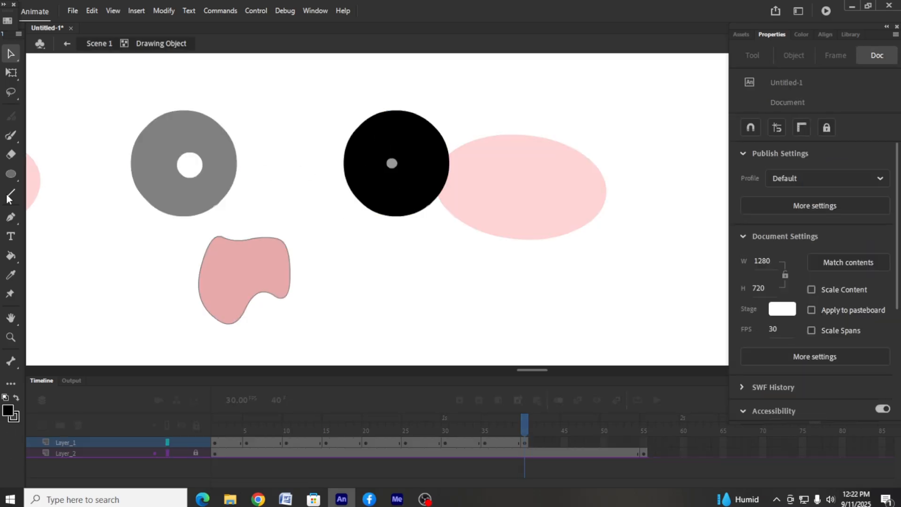
{"action": "left_click", "coordinate": [391, 164]}
{"action": "left_click", "coordinate": [11, 275]}
{"action": "left_click", "coordinate": [369, 157]}
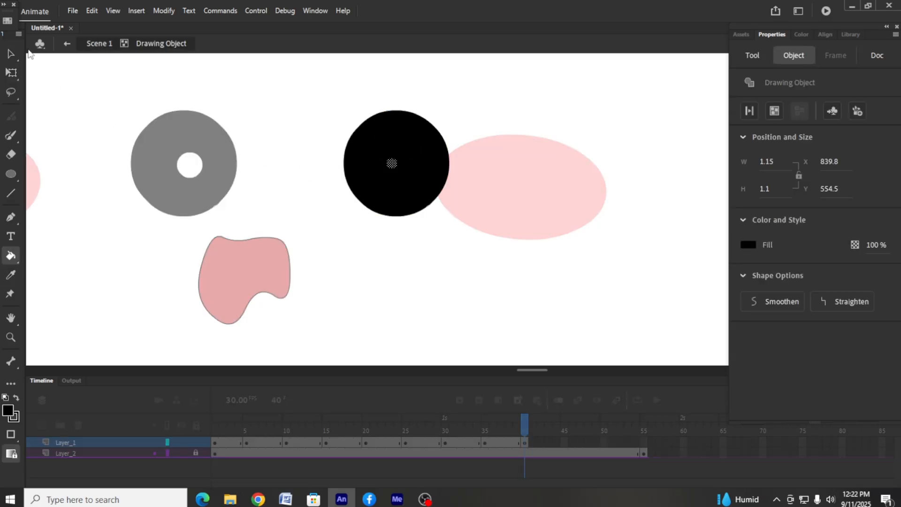
{"action": "left_click", "coordinate": [11, 54]}
{"action": "left_click", "coordinate": [67, 45]}
{"action": "left_click", "coordinate": [306, 118]}
Move the white highlight in each eye toward its lower right
{"action": "left_click_drag", "start_coordinate": [402, 168], "coordinate": [419, 177]}
{"action": "left_click_drag", "start_coordinate": [189, 168], "coordinate": [207, 181]}
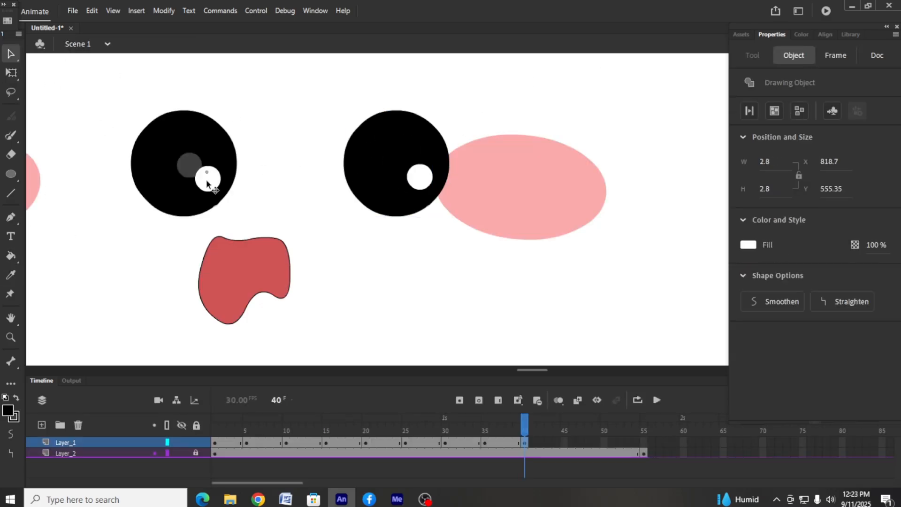
{"action": "left_click", "coordinate": [517, 111]}
Insert a keyframe at frame 45 of Layer_1 and adjust the right-hand arm slightly
{"action": "key", "text": "ctrl+minus"}
{"action": "key", "text": "ctrl+minus"}
{"action": "key", "text": "ctrl+minus"}
{"action": "left_click_drag", "start_coordinate": [503, 288], "coordinate": [528, 317]}
{"action": "right_click", "coordinate": [564, 443]}
{"action": "left_click", "coordinate": [605, 195]}
{"action": "left_click", "coordinate": [500, 288]}
{"action": "left_click", "coordinate": [10, 73]}
Draw a black-filled rectangle about 100 × 44 px to the left of the character, with two lines forming a V-shaped envelope flap
{"action": "left_click", "coordinate": [51, 181]}
{"action": "left_click", "coordinate": [11, 174]}
{"action": "left_click_drag", "start_coordinate": [55, 177], "coordinate": [170, 228]}
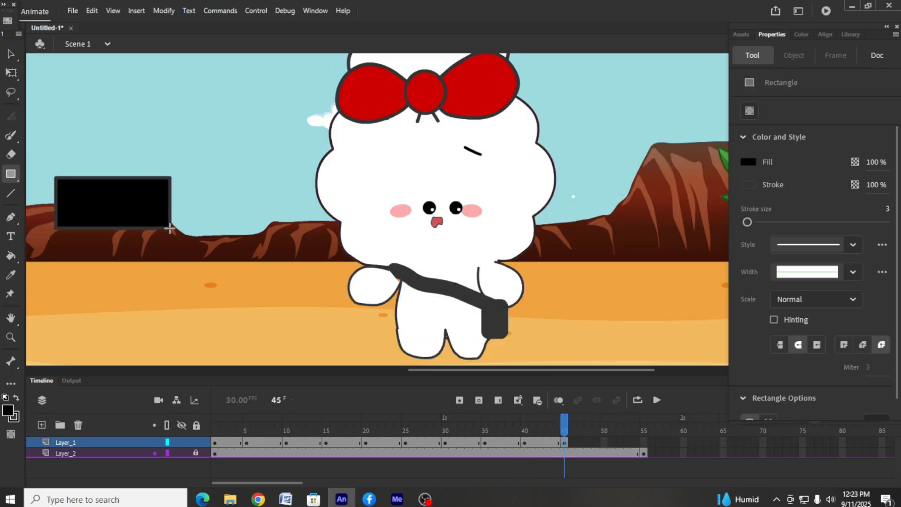
{"action": "left_click", "coordinate": [11, 194]}
{"action": "left_click_drag", "start_coordinate": [59, 180], "coordinate": [92, 196]}
{"action": "key", "text": "v"}
Fill the envelope's body with white and its flap with the bow's red
{"action": "left_click", "coordinate": [123, 206]}
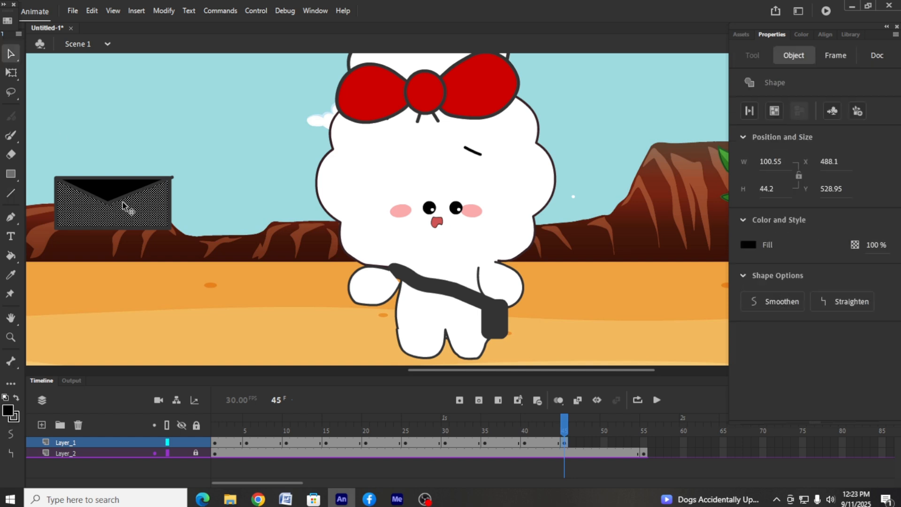
{"action": "left_click", "coordinate": [386, 191]}
{"action": "left_click", "coordinate": [11, 54]}
{"action": "left_click", "coordinate": [107, 192]}
{"action": "left_click", "coordinate": [10, 275]}
{"action": "left_click", "coordinate": [363, 99]}
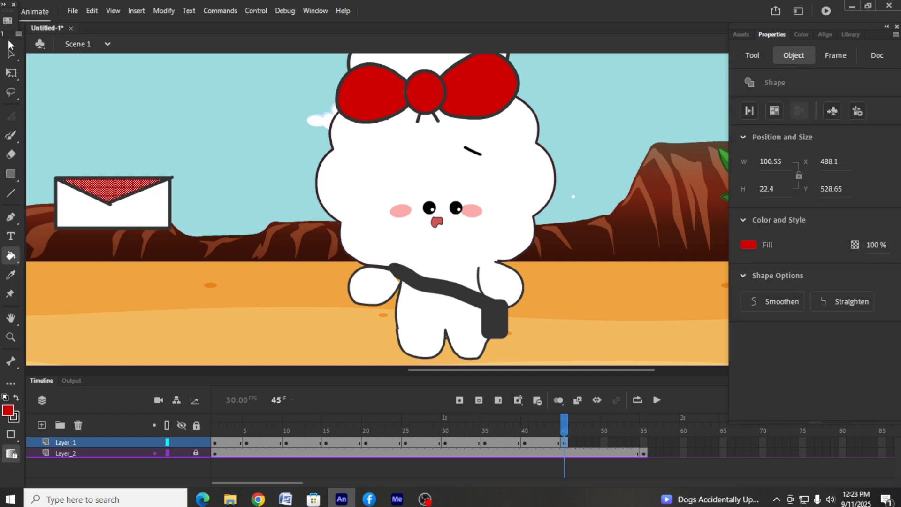
Select the whole envelope and set its stroke size to 0.1
{"action": "left_click", "coordinate": [11, 54]}
{"action": "mouse_move", "coordinate": [54, 142]}
{"action": "left_mouse_down"}
{"action": "mouse_move", "coordinate": [97, 204]}
{"action": "mouse_move", "coordinate": [173, 230]}
{"action": "left_mouse_up"}
{"action": "left_click_drag", "start_coordinate": [748, 306], "coordinate": [744, 305]}
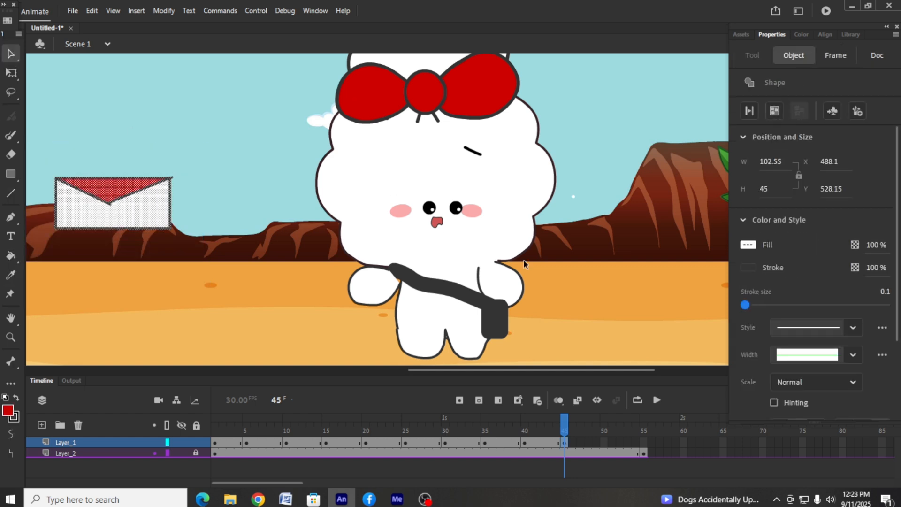
Shrink the envelope to about 24 × 11 px and place it beside the character's bag
{"action": "left_click_drag", "start_coordinate": [47, 141], "coordinate": [203, 263]}
{"action": "key", "text": "q"}
{"action": "left_click_drag", "start_coordinate": [172, 177], "coordinate": [528, 290]}
{"action": "right_click", "coordinate": [529, 301]}
{"action": "mouse_move", "coordinate": [572, 330]}
{"action": "left_click", "coordinate": [732, 370]}
{"action": "left_click", "coordinate": [598, 295]}
{"action": "key", "text": "ctrl+z"}
{"action": "key", "text": "ctrl+z"}
{"action": "key", "text": "ctrl+z"}
Nudge the left-hand arm inward, and tuck the envelope behind the bag with the bag and strap brought to the front
{"action": "left_click_drag", "start_coordinate": [377, 291], "coordinate": [383, 292]}
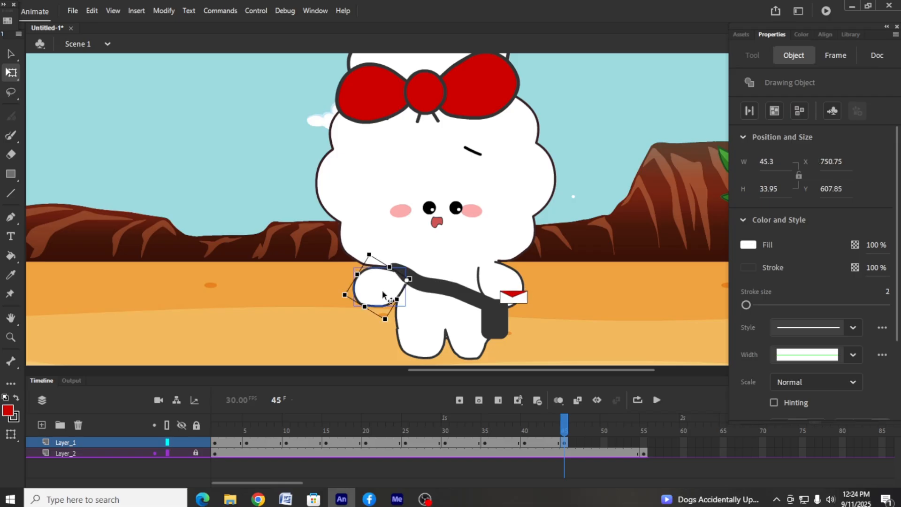
{"action": "right_click", "coordinate": [436, 285]}
{"action": "mouse_move", "coordinate": [484, 331]}
{"action": "left_click", "coordinate": [654, 329]}
{"action": "left_click", "coordinate": [550, 291]}
{"action": "left_click_drag", "start_coordinate": [516, 296], "coordinate": [503, 302]}
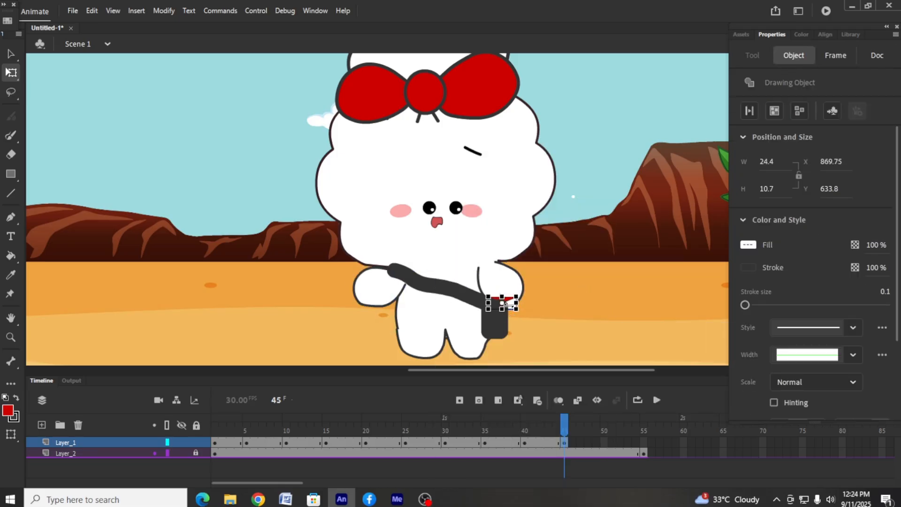
Insert a keyframe at frame 50 of Layer_1
{"action": "left_click", "coordinate": [602, 443]}
{"action": "key", "text": "F6"}
{"action": "left_click", "coordinate": [504, 282]}
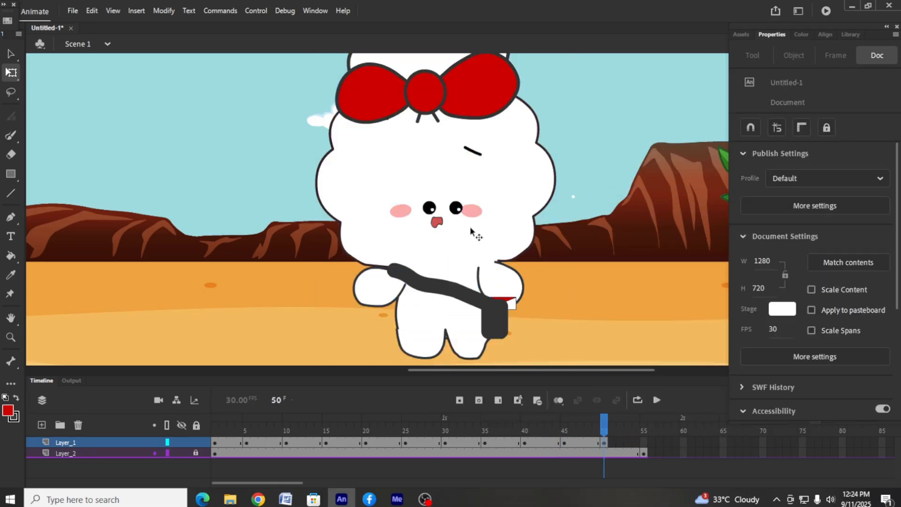
{"action": "left_click_drag", "start_coordinate": [471, 214], "coordinate": [473, 221]}
{"action": "left_click", "coordinate": [578, 203]}
{"action": "key", "text": "ctrl+z"}
{"action": "key", "text": "ctrl+z"}
{"action": "key", "text": "ctrl+z"}
Move the envelope slightly up and outward from the bag toward the right-hand arm
{"action": "left_click", "coordinate": [511, 304]}
{"action": "mouse_move", "coordinate": [511, 304]}
{"action": "left_mouse_down"}
{"action": "mouse_move", "coordinate": [499, 277]}
{"action": "mouse_move", "coordinate": [531, 304]}
{"action": "mouse_move", "coordinate": [533, 290]}
{"action": "mouse_move", "coordinate": [491, 272]}
{"action": "mouse_move", "coordinate": [519, 299]}
{"action": "left_mouse_up"}
{"action": "left_click", "coordinate": [582, 242]}
{"action": "left_click", "coordinate": [516, 294]}
{"action": "left_click", "coordinate": [546, 287]}
Insert a keyframe at frame 55 of Layer_1 and place the envelope, enlarged and slightly tilted, in front of the character's body
{"action": "right_click", "coordinate": [644, 442]}
{"action": "left_click", "coordinate": [694, 231]}
{"action": "right_click", "coordinate": [492, 273]}
{"action": "mouse_move", "coordinate": [531, 333]}
{"action": "left_click", "coordinate": [695, 330]}
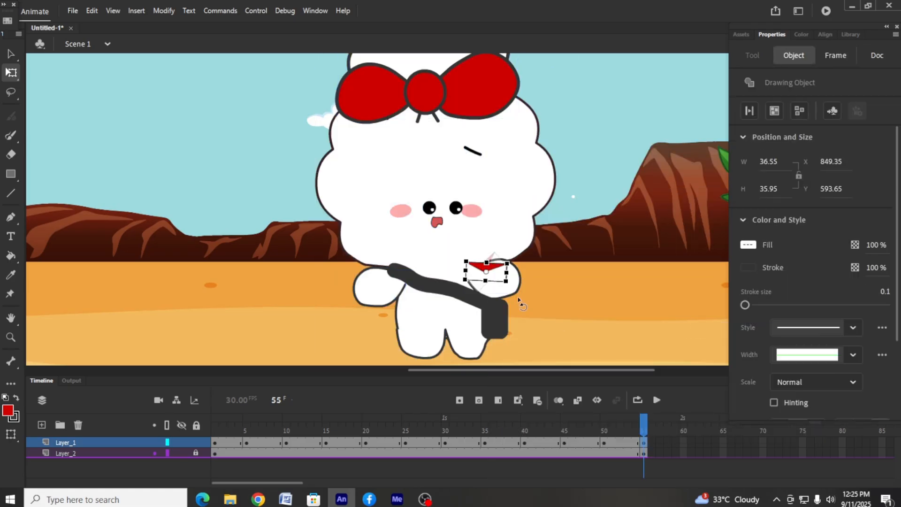
{"action": "left_click_drag", "start_coordinate": [475, 257], "coordinate": [486, 244]}
{"action": "left_click", "coordinate": [547, 295]}
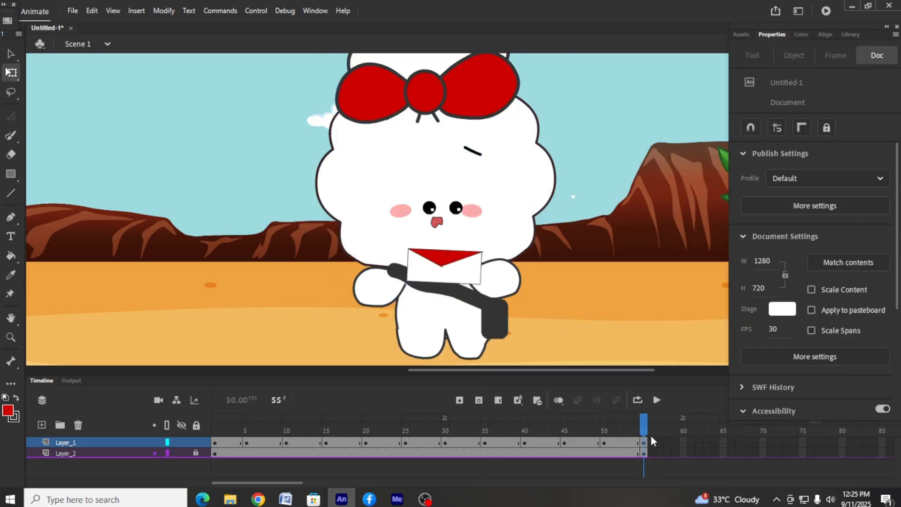
Insert keyframes at frame 70 of Layer_2 and frame 60 of Layer_1
{"action": "right_click", "coordinate": [762, 454]}
{"action": "left_click", "coordinate": [762, 446]}
{"action": "left_click", "coordinate": [320, 7]}
{"action": "right_click", "coordinate": [762, 453]}
{"action": "left_click", "coordinate": [766, 205]}
{"action": "right_click", "coordinate": [684, 443]}
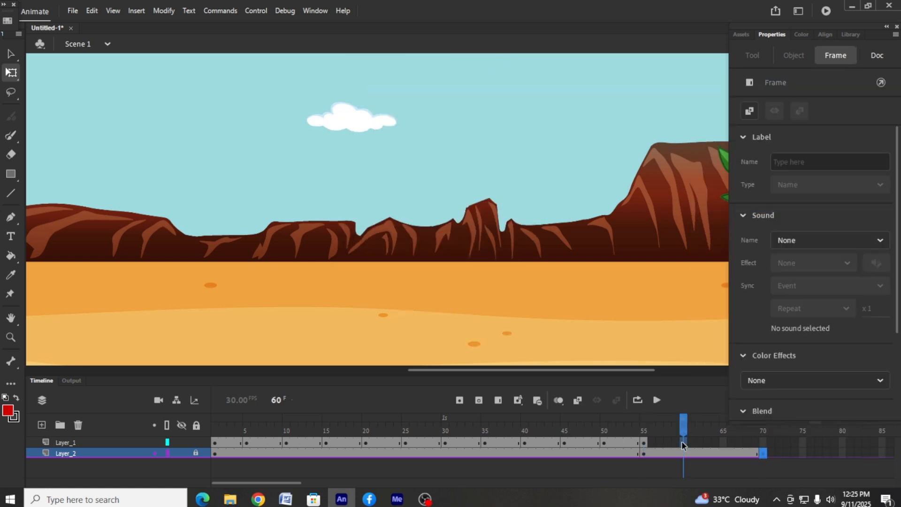
{"action": "left_click", "coordinate": [718, 195]}
Scale the character without the envelope down to about 175 × 268 px
{"action": "left_click", "coordinate": [623, 257]}
{"action": "left_click_drag", "start_coordinate": [341, 55], "coordinate": [341, 54]}
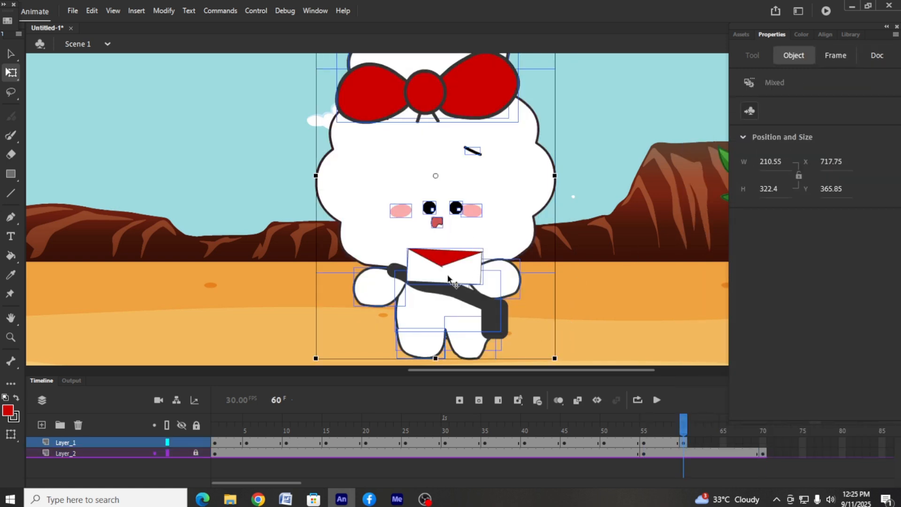
{"action": "scroll", "coordinate": [465, 229], "scroll_direction": "up", "scroll_amount": 2}
{"action": "left_click_drag", "start_coordinate": [555, 86], "coordinate": [535, 117]}
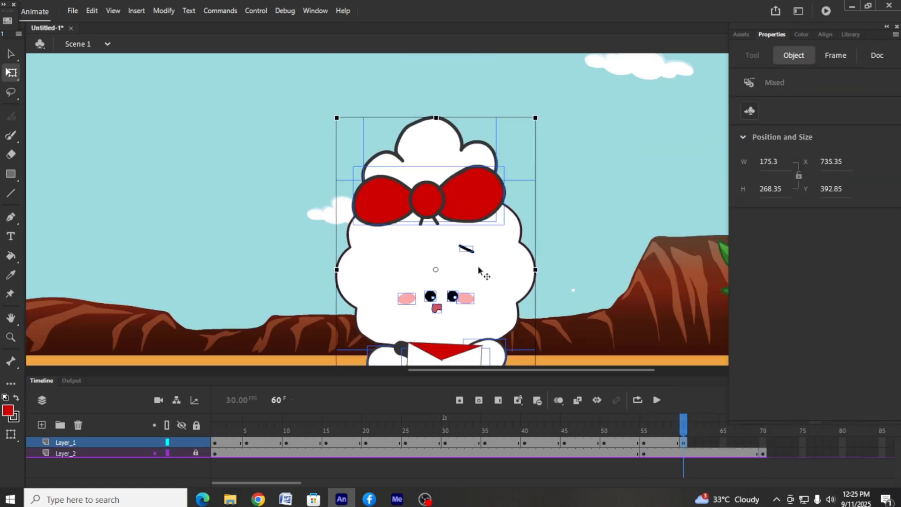
{"action": "left_click_drag", "start_coordinate": [479, 271], "coordinate": [479, 267]}
{"action": "left_click", "coordinate": [582, 234]}
Delete the character's eyes, cheeks, mouth and red bow, keeping the small black line on the face
{"action": "scroll", "coordinate": [582, 233], "scroll_direction": "down", "scroll_amount": 2}
{"action": "left_click", "coordinate": [452, 199]}
{"action": "key", "text": "Delete"}
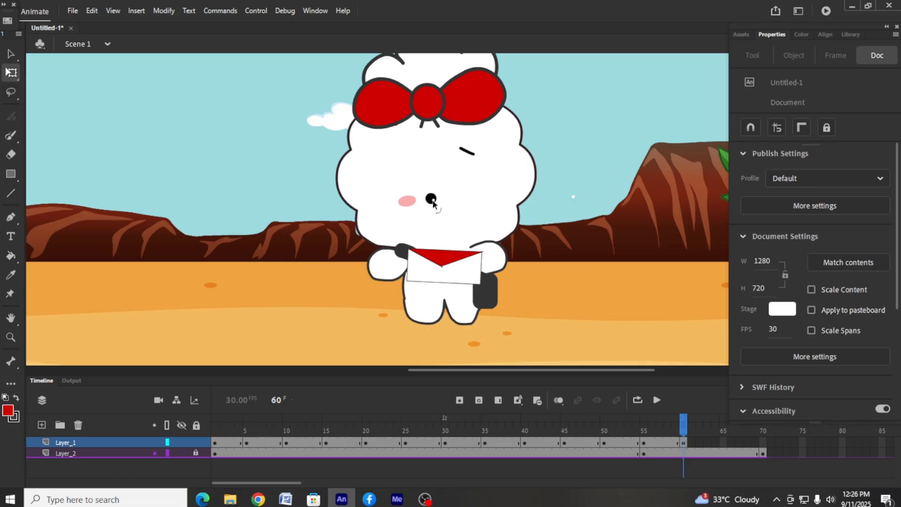
{"action": "left_click", "coordinate": [452, 101]}
{"action": "key", "text": "Delete"}
Draw a closed leaf-shaped outline about 81 × 41 px in the sky beside the character and fill it with red
{"action": "scroll", "coordinate": [541, 162], "scroll_direction": "up", "scroll_amount": 2}
{"action": "left_click", "coordinate": [11, 174]}
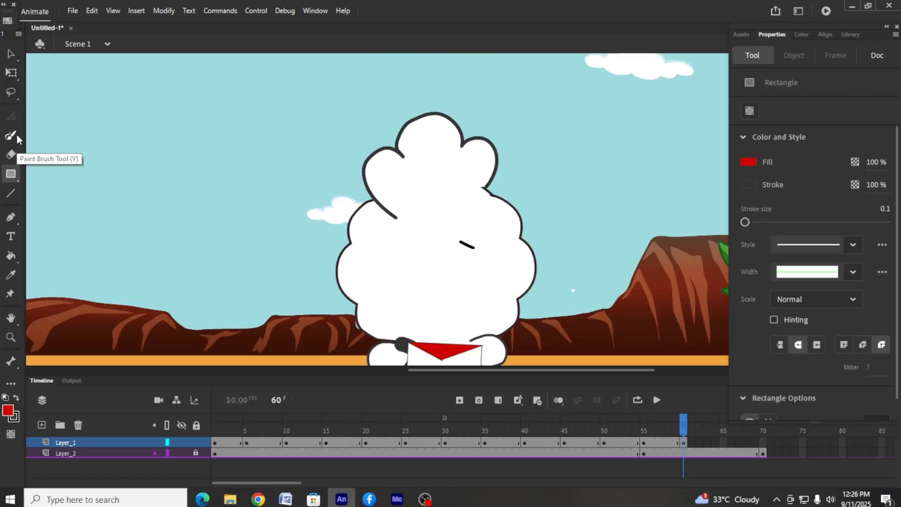
{"action": "left_click", "coordinate": [15, 135]}
{"action": "mouse_move", "coordinate": [202, 168]}
{"action": "left_mouse_down"}
{"action": "mouse_move", "coordinate": [281, 176]}
{"action": "mouse_move", "coordinate": [204, 168]}
{"action": "left_mouse_up"}
{"action": "left_click", "coordinate": [11, 255]}
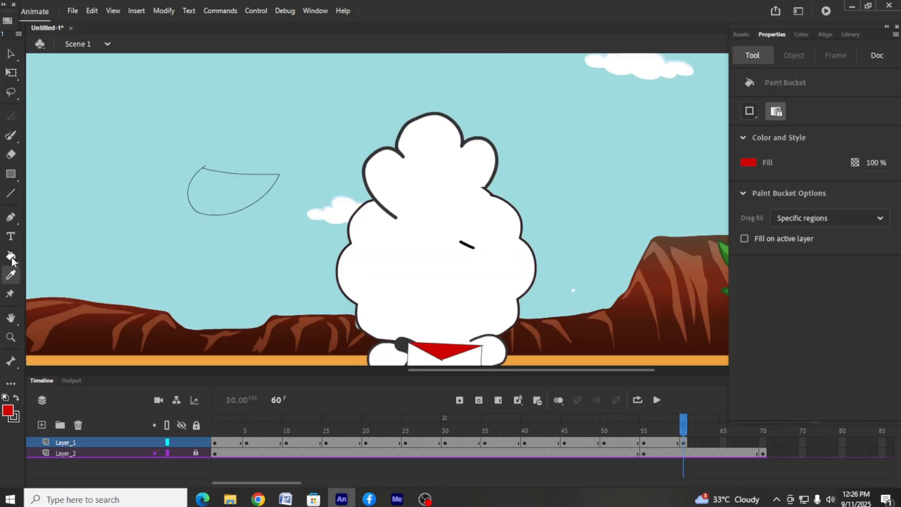
{"action": "left_click", "coordinate": [232, 192]}
Set the red shape's stroke size to 3 and convert it to a drawing object
{"action": "double_click", "coordinate": [211, 187]}
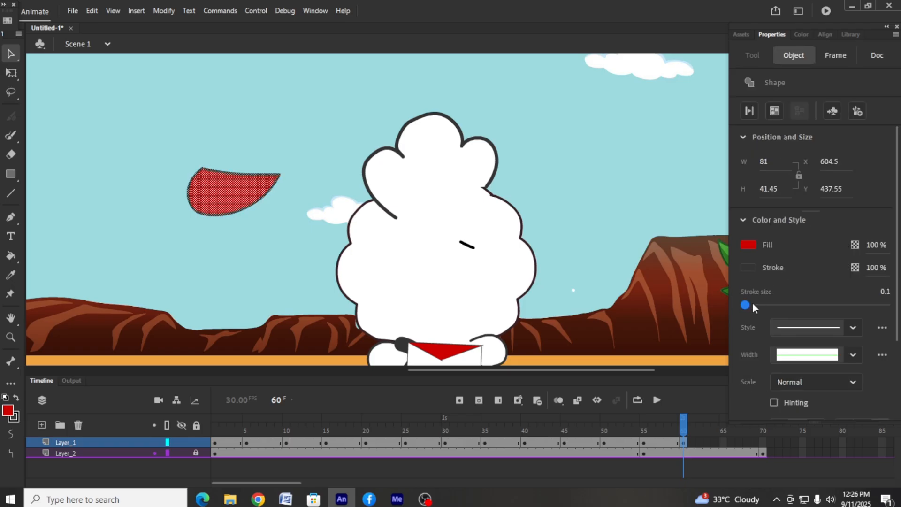
{"action": "left_click_drag", "start_coordinate": [752, 304], "coordinate": [747, 305]}
{"action": "left_click", "coordinate": [777, 111]}
Place the red shape on the character's head with a horizontally mirrored copy on the other side
{"action": "mouse_move", "coordinate": [254, 179]}
{"action": "left_mouse_down"}
{"action": "mouse_move", "coordinate": [313, 189]}
{"action": "mouse_move", "coordinate": [341, 181]}
{"action": "mouse_move", "coordinate": [556, 219]}
{"action": "mouse_move", "coordinate": [418, 201]}
{"action": "left_mouse_up"}
{"action": "right_click", "coordinate": [341, 181]}
{"action": "mouse_move", "coordinate": [397, 318]}
{"action": "left_click", "coordinate": [545, 437]}
{"action": "left_click_drag", "start_coordinate": [544, 211], "coordinate": [466, 205]}
{"action": "left_click", "coordinate": [402, 206], "text": "shift"}
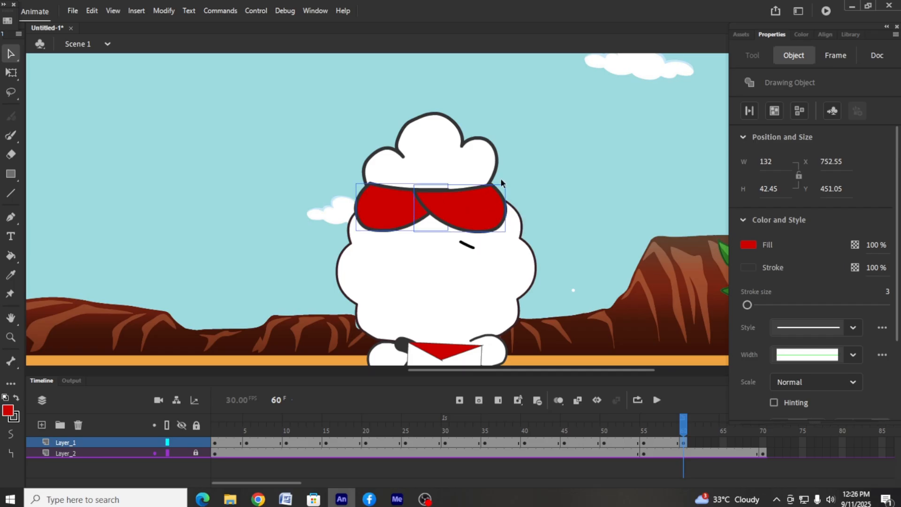
Scale both red shapes down to about 50 × 26 px each and separate them to opposite sides of the head
{"action": "left_click_drag", "start_coordinate": [505, 183], "coordinate": [479, 191]}
{"action": "left_click_drag", "start_coordinate": [464, 226], "coordinate": [478, 215]}
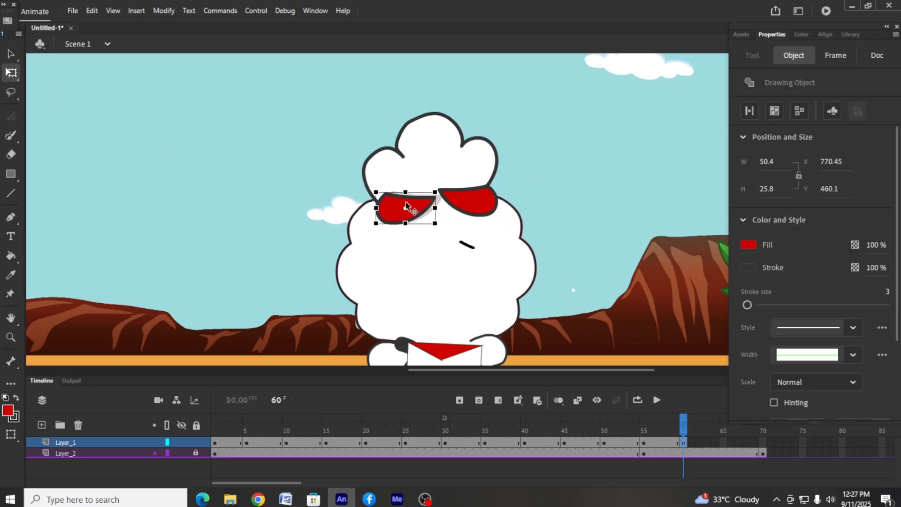
{"action": "left_click", "coordinate": [534, 200]}
{"action": "scroll", "coordinate": [534, 200], "scroll_direction": "down", "scroll_amount": 3}
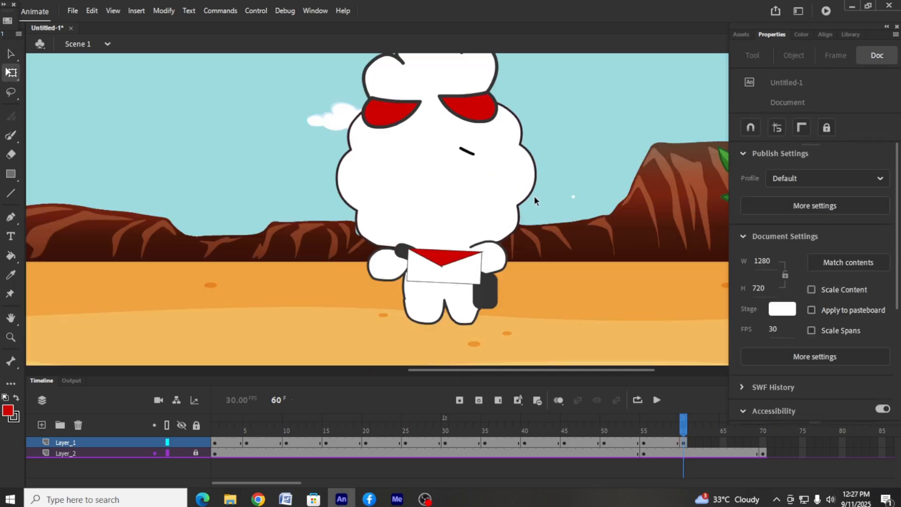
Insert a keyframe at frame 65 of Layer_1 and scale the character down further without the envelope
{"action": "right_click", "coordinate": [721, 444]}
{"action": "left_click", "coordinate": [746, 196]}
{"action": "scroll", "coordinate": [375, 249], "scroll_direction": "right", "scroll_amount": 3}
{"action": "left_click", "coordinate": [364, 255], "text": "shift"}
{"action": "left_click_drag", "start_coordinate": [379, 195], "coordinate": [416, 185]}
{"action": "scroll", "coordinate": [416, 185], "scroll_direction": "up", "scroll_amount": 3}
{"action": "left_click_drag", "start_coordinate": [518, 96], "coordinate": [503, 133]}
{"action": "scroll", "coordinate": [498, 141], "scroll_direction": "down", "scroll_amount": 3}
{"action": "left_click_drag", "start_coordinate": [432, 209], "coordinate": [433, 222]}
{"action": "left_click", "coordinate": [556, 293]}
Enlarge the envelope and position it in front of the character's lower body
{"action": "left_click", "coordinate": [359, 270]}
{"action": "left_click_drag", "start_coordinate": [388, 244], "coordinate": [399, 237]}
{"action": "mouse_move", "coordinate": [415, 299]}
{"action": "left_mouse_down"}
{"action": "mouse_move", "coordinate": [413, 287]}
{"action": "mouse_move", "coordinate": [415, 298]}
{"action": "left_mouse_up"}
Insert a keyframe at frame 70 of Layer_1
{"action": "left_click", "coordinate": [668, 442]}
{"action": "scroll", "coordinate": [668, 442], "scroll_direction": "right", "scroll_amount": 3}
{"action": "left_click", "coordinate": [620, 443]}
{"action": "scroll", "coordinate": [620, 442], "scroll_direction": "right", "scroll_amount": 2}
{"action": "left_click", "coordinate": [589, 444]}
{"action": "right_click", "coordinate": [589, 443]}
{"action": "left_click", "coordinate": [614, 196]}
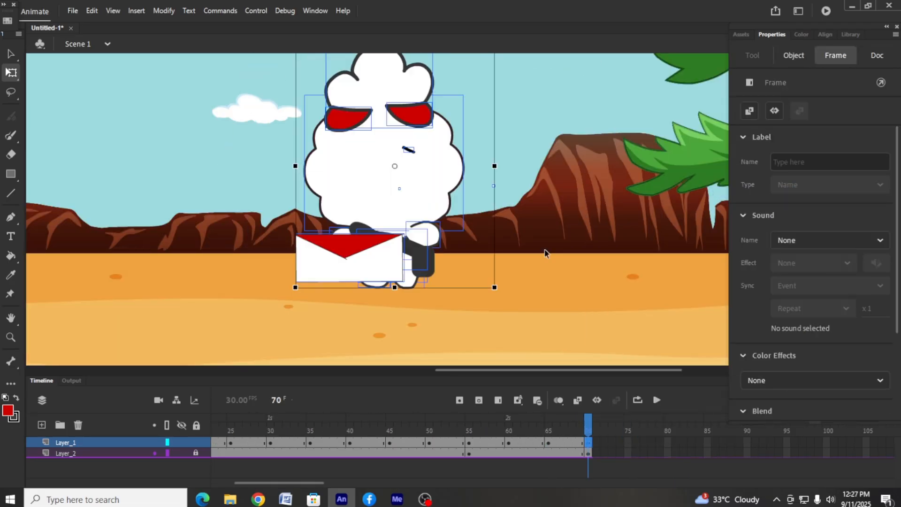
Shrink the character again and shift it slightly right behind the envelope, leaving the envelope's size as it is
{"action": "left_click", "coordinate": [362, 264], "text": "shift"}
{"action": "scroll", "coordinate": [422, 211], "scroll_direction": "up", "scroll_amount": 3}
{"action": "left_click_drag", "start_coordinate": [495, 137], "coordinate": [474, 167]}
{"action": "scroll", "coordinate": [474, 178], "scroll_direction": "down", "scroll_amount": 3}
{"action": "left_click_drag", "start_coordinate": [421, 190], "coordinate": [435, 200]}
{"action": "left_click", "coordinate": [505, 235]}
{"action": "left_click", "coordinate": [434, 229]}
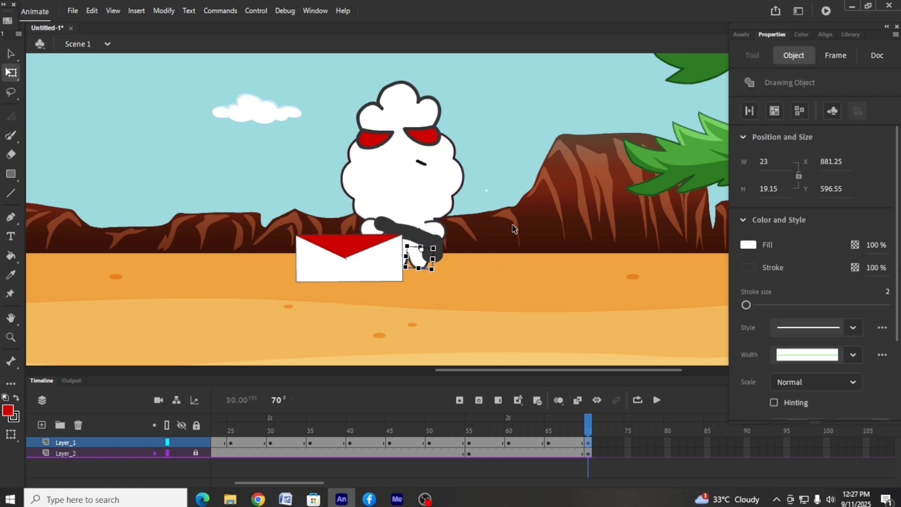
Open the envelope for editing and flip its red flap upward above the body
{"action": "double_click", "coordinate": [353, 254]}
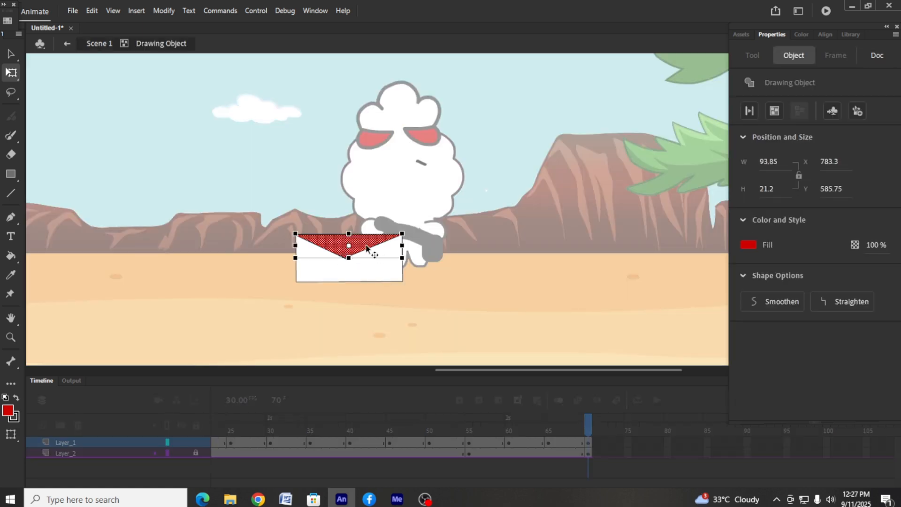
{"action": "left_click", "coordinate": [367, 249], "text": "shift"}
{"action": "left_click", "coordinate": [339, 256], "text": "shift"}
{"action": "mouse_move", "coordinate": [408, 260]}
{"action": "left_mouse_down"}
{"action": "mouse_move", "coordinate": [378, 192]}
{"action": "mouse_move", "coordinate": [290, 227]}
{"action": "left_mouse_up"}
{"action": "left_click_drag", "start_coordinate": [368, 254], "coordinate": [369, 234]}
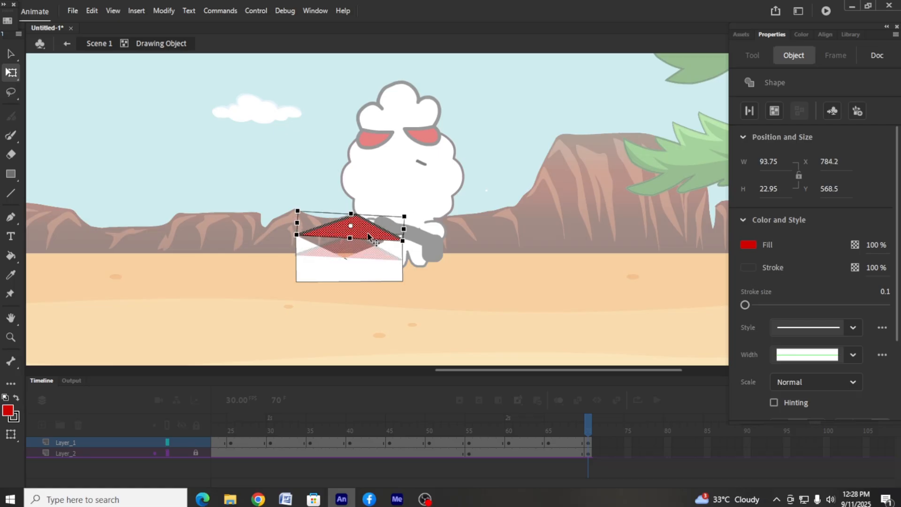
Fill the envelope's open V-shaped area with light gray
{"action": "left_click", "coordinate": [343, 247]}
{"action": "left_click", "coordinate": [306, 272]}
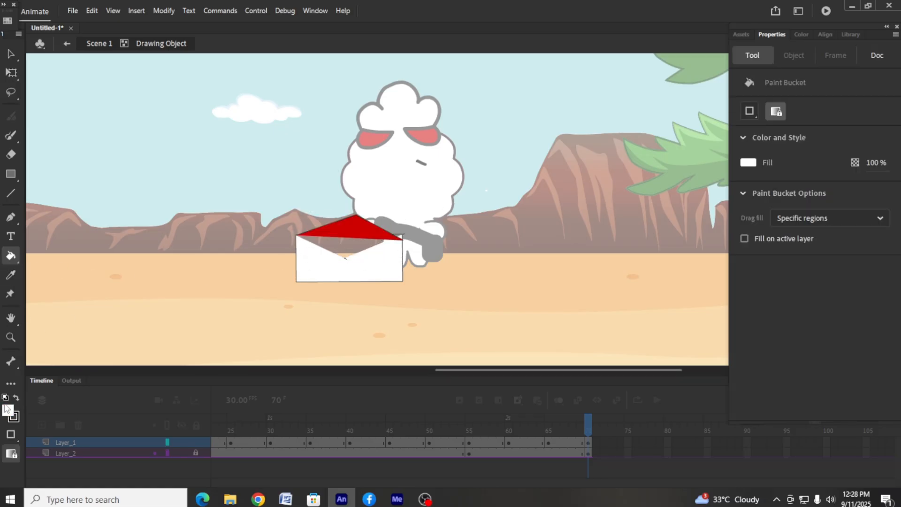
{"action": "left_click", "coordinate": [8, 409]}
{"action": "left_click", "coordinate": [8, 410]}
{"action": "left_click", "coordinate": [8, 409]}
{"action": "left_click", "coordinate": [61, 318]}
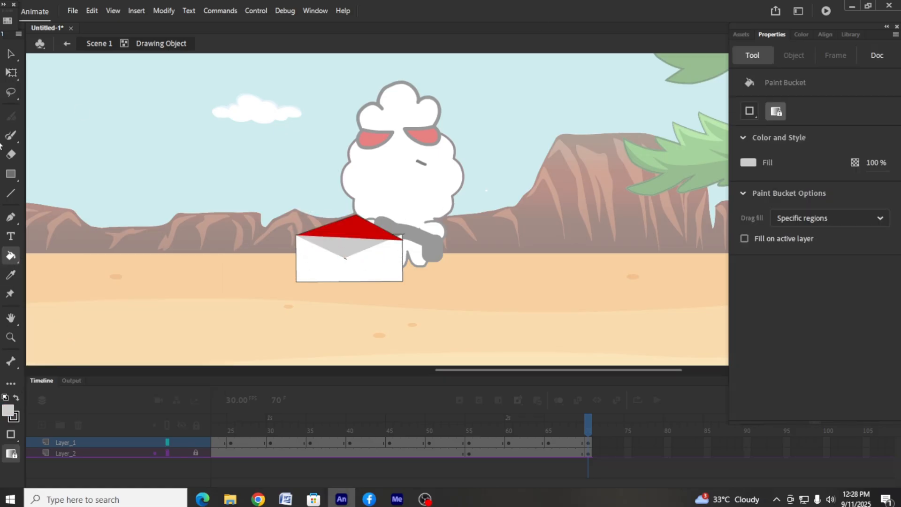
Align the raised red flap's lower corners with the envelope body's upper corners
{"action": "key", "text": "v"}
{"action": "left_click", "coordinate": [398, 240]}
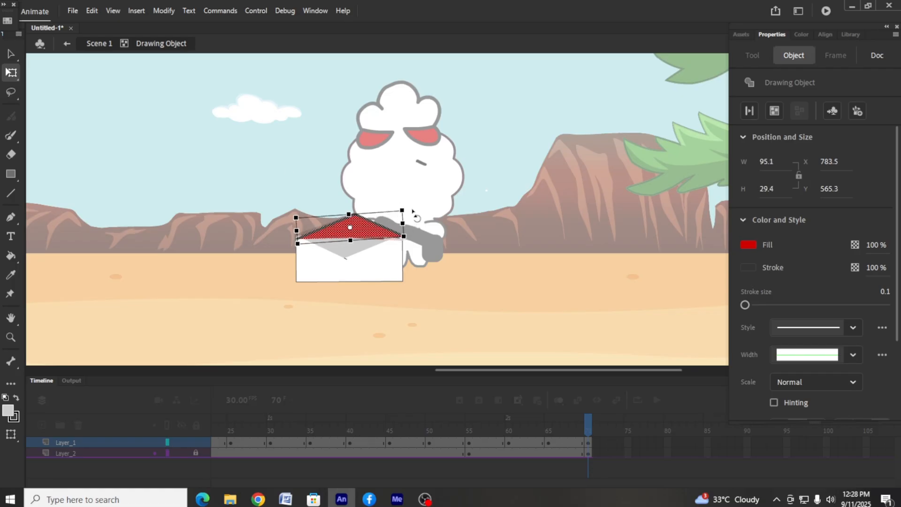
{"action": "key", "text": "ctrl+equal"}
{"action": "key", "text": "ctrl+equal"}
{"action": "left_click", "coordinate": [253, 157]}
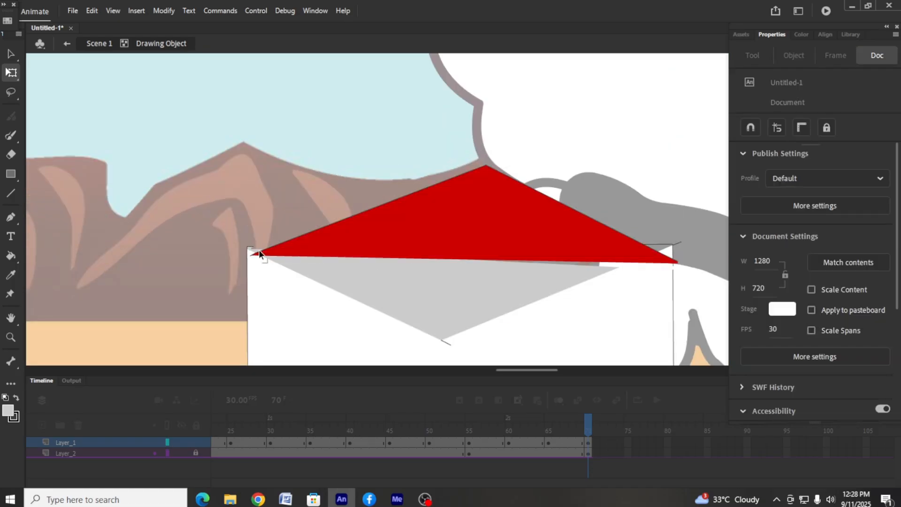
{"action": "left_click_drag", "start_coordinate": [401, 231], "coordinate": [397, 222]}
{"action": "left_click", "coordinate": [674, 266]}
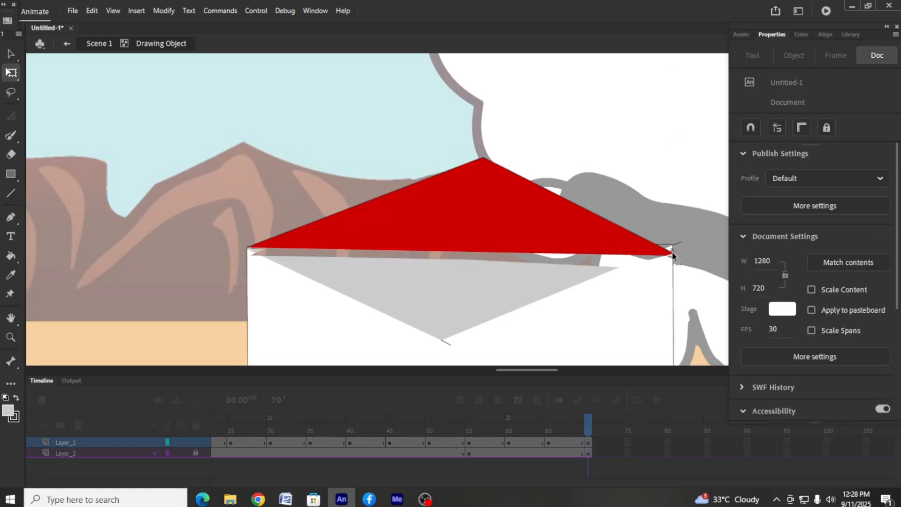
Fill the remaining gap beneath the raised flap with the same light gray
{"action": "key", "text": "k"}
{"action": "left_click", "coordinate": [647, 264]}
{"action": "key", "text": "v"}
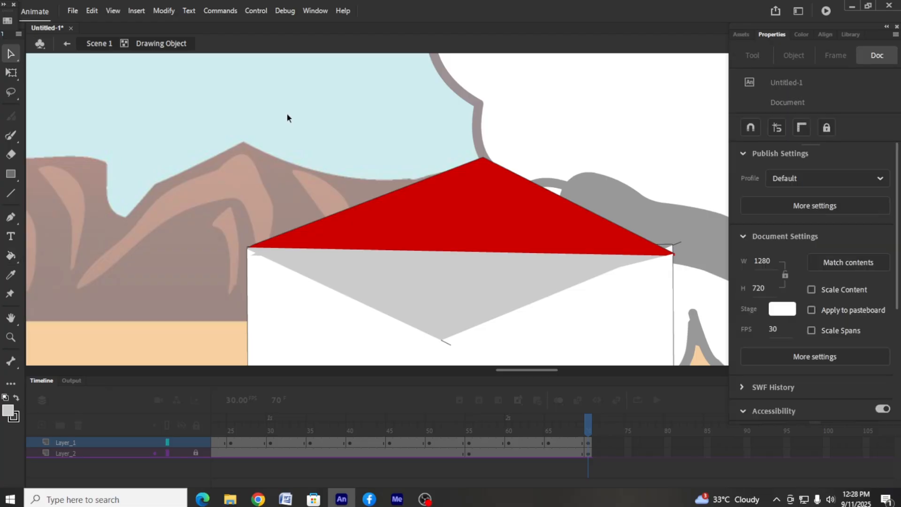
Draw a gray rectangle about 68 × 54 px beside the envelope and delete its outline
{"action": "key", "text": "ctrl+minus"}
{"action": "key", "text": "ctrl+minus"}
{"action": "left_click", "coordinate": [10, 174]}
{"action": "left_click_drag", "start_coordinate": [279, 211], "coordinate": [348, 270]}
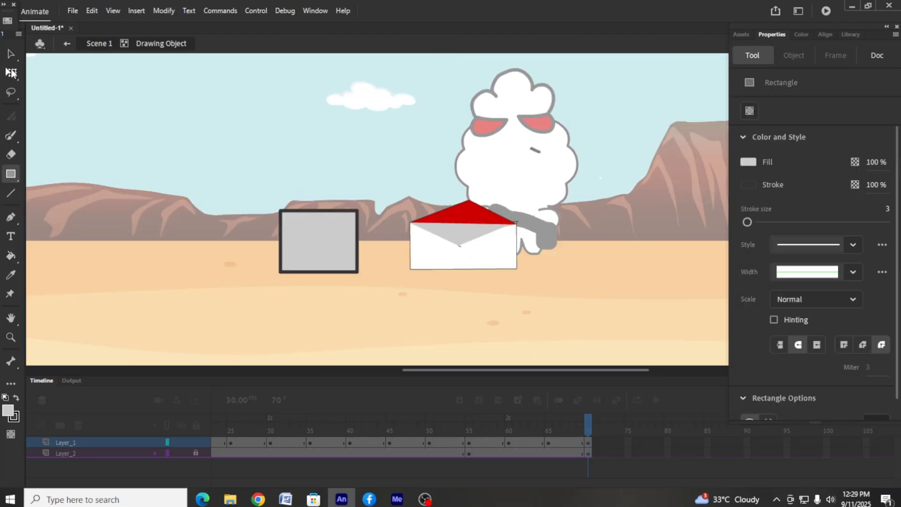
{"action": "left_click", "coordinate": [12, 72]}
{"action": "left_click", "coordinate": [325, 210]}
{"action": "key", "text": "Delete"}
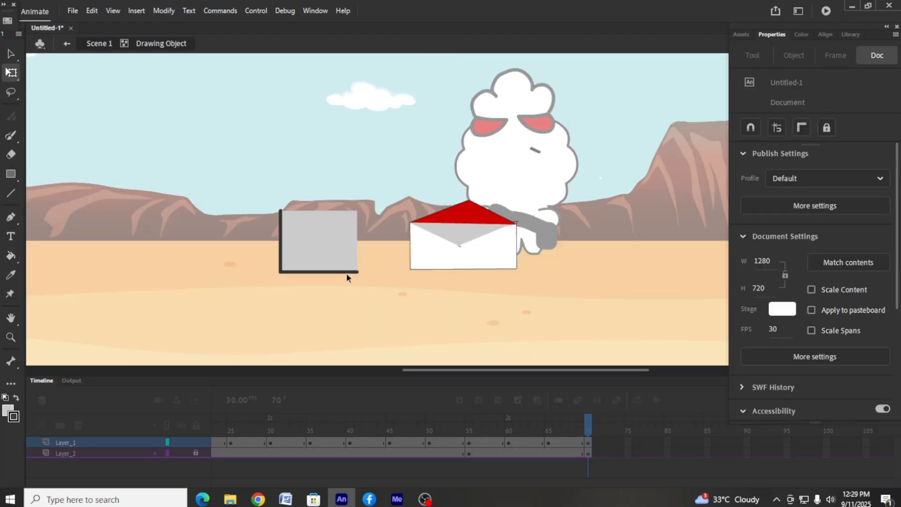
Change the gray rectangle's fill to white
{"action": "left_click", "coordinate": [313, 240]}
{"action": "left_click", "coordinate": [6, 410]}
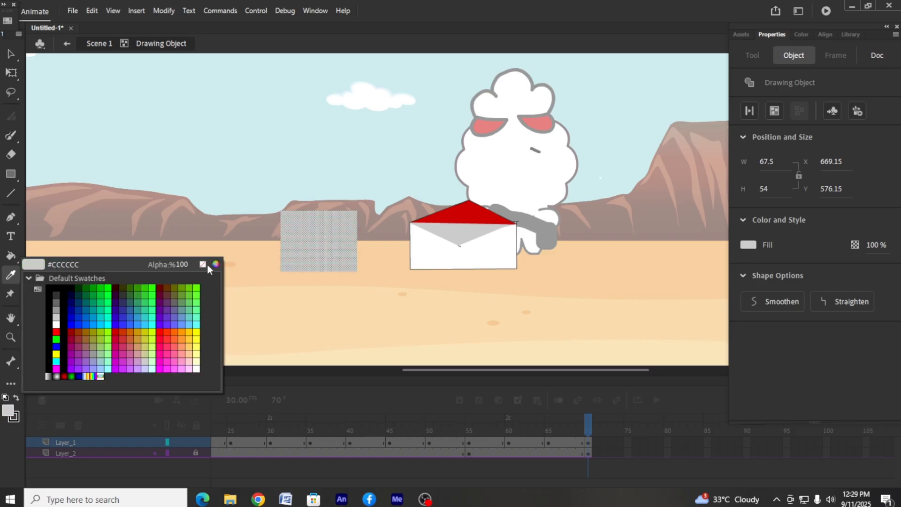
{"action": "left_click", "coordinate": [207, 264]}
{"action": "left_click", "coordinate": [700, 157]}
Place the white rectangle at a smaller size inside the envelope's opening as a letter, and return to the main scene
{"action": "left_click", "coordinate": [11, 73]}
{"action": "mouse_move", "coordinate": [357, 210]}
{"action": "left_mouse_down"}
{"action": "mouse_move", "coordinate": [337, 226]}
{"action": "mouse_move", "coordinate": [471, 249]}
{"action": "left_mouse_up"}
{"action": "left_click", "coordinate": [545, 310]}
{"action": "left_click", "coordinate": [66, 44]}
Insert keyframes at frame 76 of Layer_1 and Layer_2
{"action": "left_click_drag", "start_coordinate": [602, 255], "coordinate": [439, 276]}
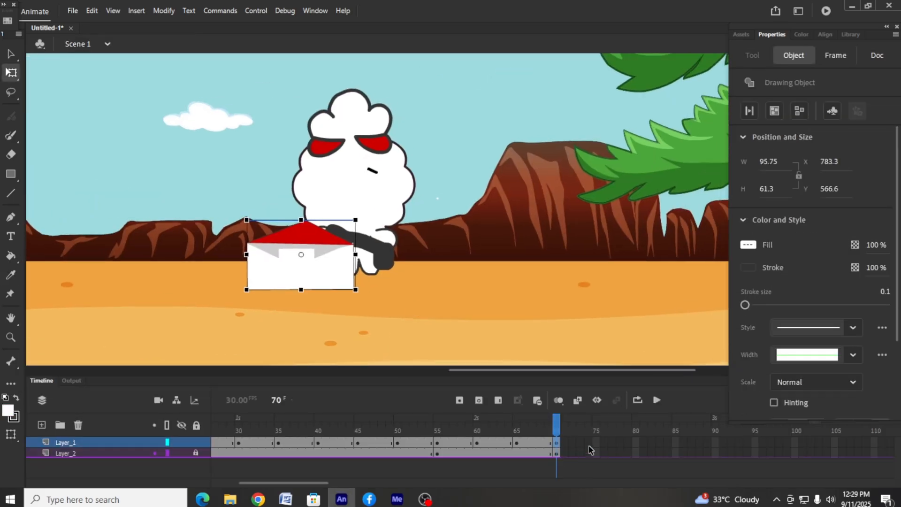
{"action": "left_click", "coordinate": [557, 443]}
{"action": "right_click", "coordinate": [601, 444]}
{"action": "left_click", "coordinate": [648, 197]}
{"action": "right_click", "coordinate": [604, 454]}
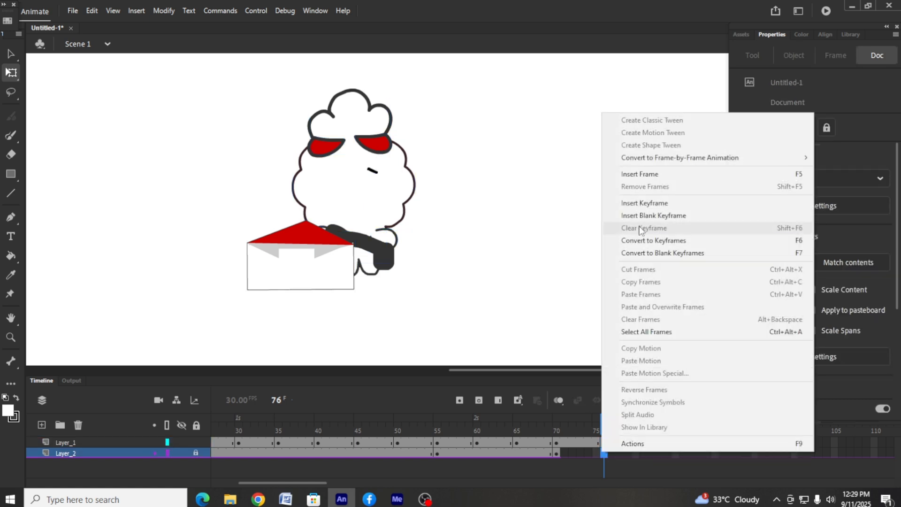
{"action": "left_click", "coordinate": [646, 203]}
Shrink the character without the envelope and move it slightly to the right behind the envelope
{"action": "left_click_drag", "start_coordinate": [222, 95], "coordinate": [416, 299]}
{"action": "left_click", "coordinate": [330, 273], "text": "shift"}
{"action": "left_click_drag", "start_coordinate": [370, 192], "coordinate": [390, 186]}
{"action": "mouse_move", "coordinate": [434, 96]}
{"action": "left_mouse_down"}
{"action": "mouse_move", "coordinate": [433, 107]}
{"action": "mouse_move", "coordinate": [423, 101]}
{"action": "left_mouse_up"}
{"action": "key", "text": "ctrl+z"}
{"action": "left_click_drag", "start_coordinate": [394, 190], "coordinate": [400, 205]}
Open the envelope for editing and draw a larger white rectangle rising out of it over the letter
{"action": "double_click", "coordinate": [305, 280]}
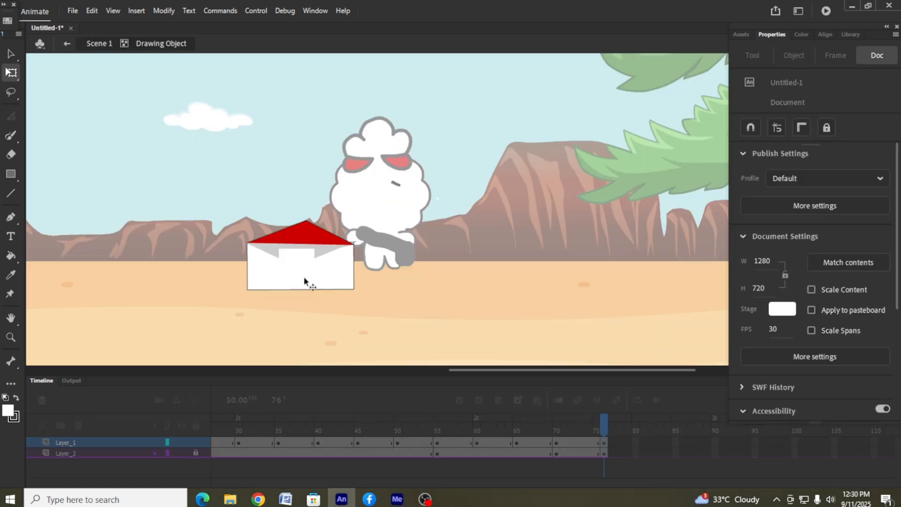
{"action": "left_click", "coordinate": [298, 262]}
{"action": "left_click", "coordinate": [412, 266]}
{"action": "left_click", "coordinate": [10, 175]}
{"action": "key", "text": "v"}
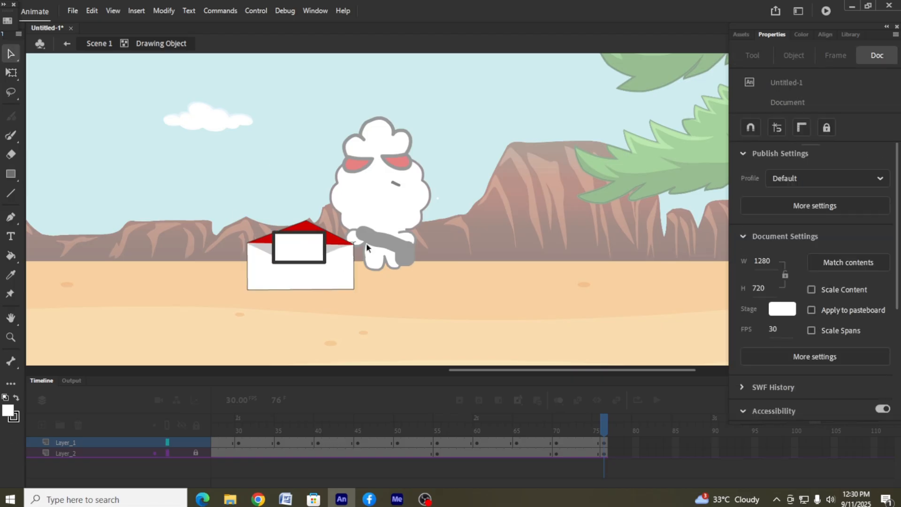
Delete the black outline segments around the white letter rectangle
{"action": "left_click", "coordinate": [316, 262]}
{"action": "key", "text": "Delete"}
{"action": "left_click", "coordinate": [316, 233]}
{"action": "key", "text": "Delete"}
{"action": "left_click", "coordinate": [324, 239]}
{"action": "key", "text": "Delete"}
{"action": "left_click", "coordinate": [325, 257]}
{"action": "key", "text": "Delete"}
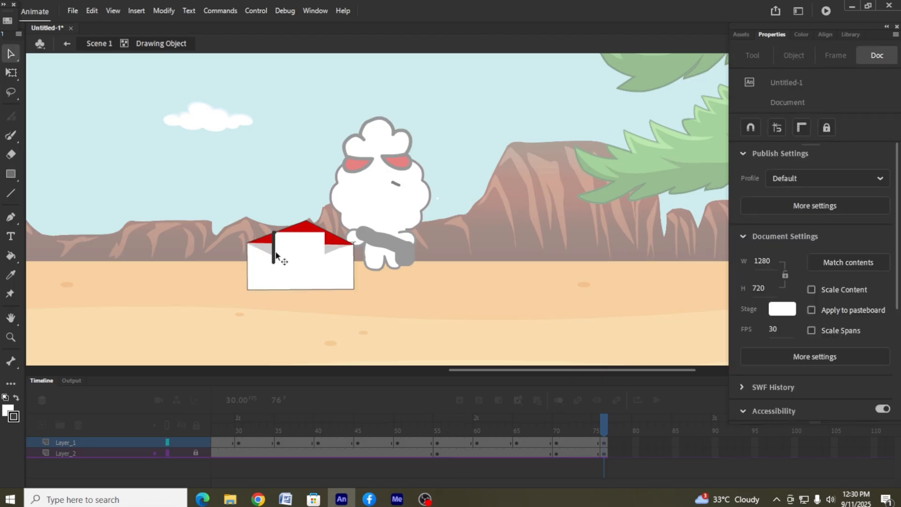
Add a crimson Times New Roman "I" on the white letter, scaled down to fit, and return to the main scene
{"action": "key", "text": "t"}
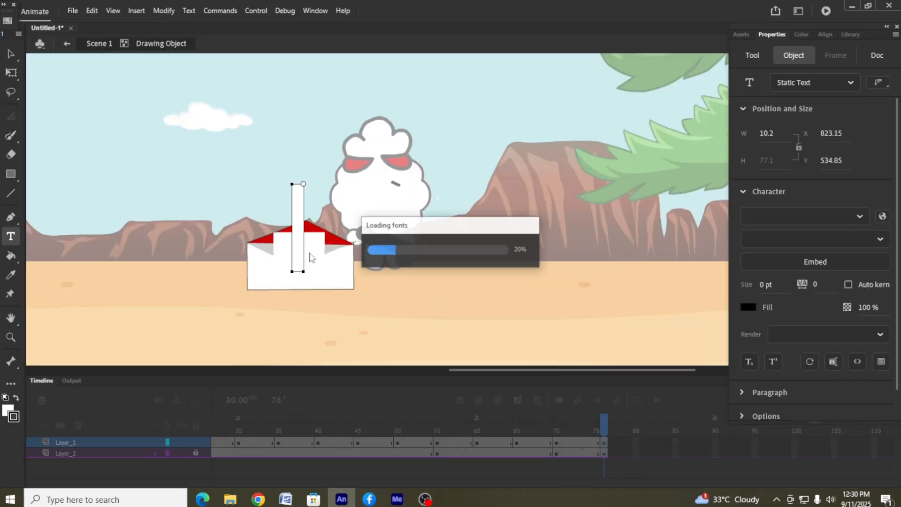
{"action": "key", "text": "Escape"}
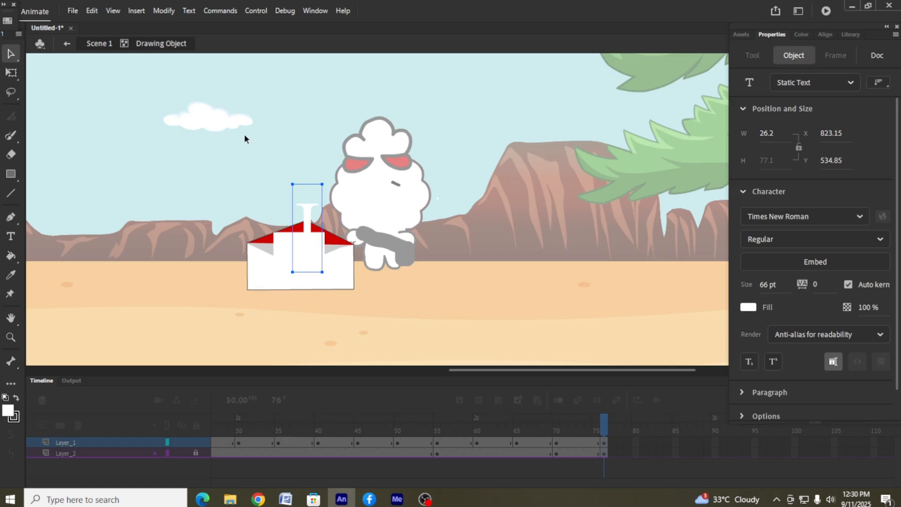
{"action": "left_click", "coordinate": [9, 411]}
{"action": "left_click", "coordinate": [117, 338]}
{"action": "key", "text": "q"}
{"action": "left_click", "coordinate": [314, 210]}
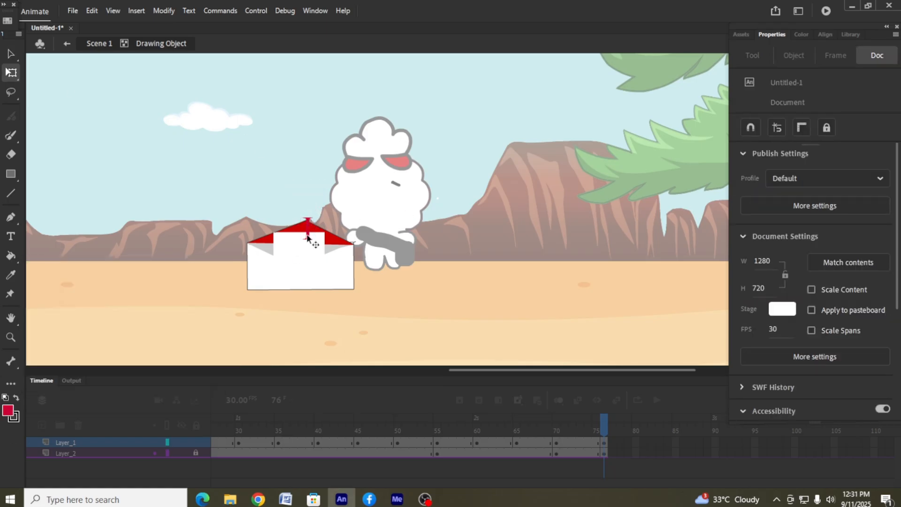
{"action": "left_click_drag", "start_coordinate": [308, 238], "coordinate": [298, 261]}
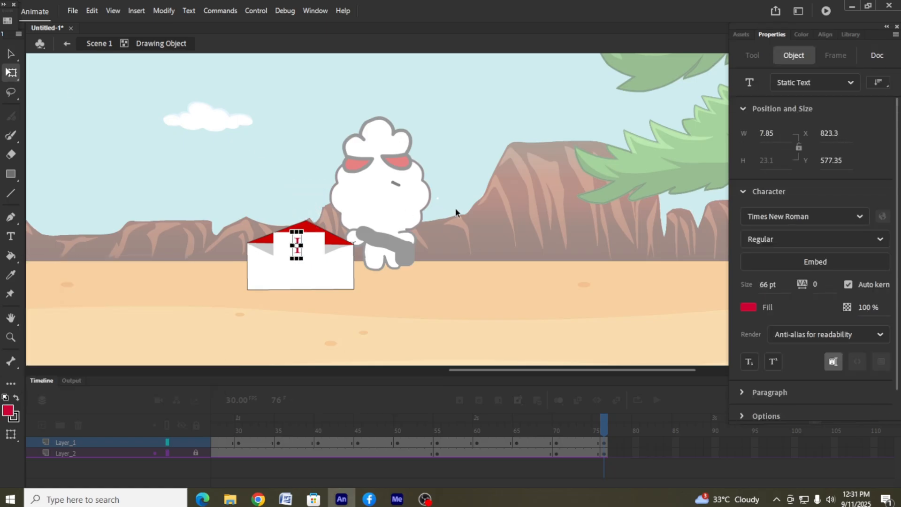
{"action": "left_click", "coordinate": [455, 208]}
{"action": "left_click", "coordinate": [65, 44]}
Move the open envelope at frame 76 slightly up and to the right
{"action": "left_click", "coordinate": [588, 441]}
{"action": "left_click", "coordinate": [558, 443]}
{"action": "left_click", "coordinate": [509, 442]}
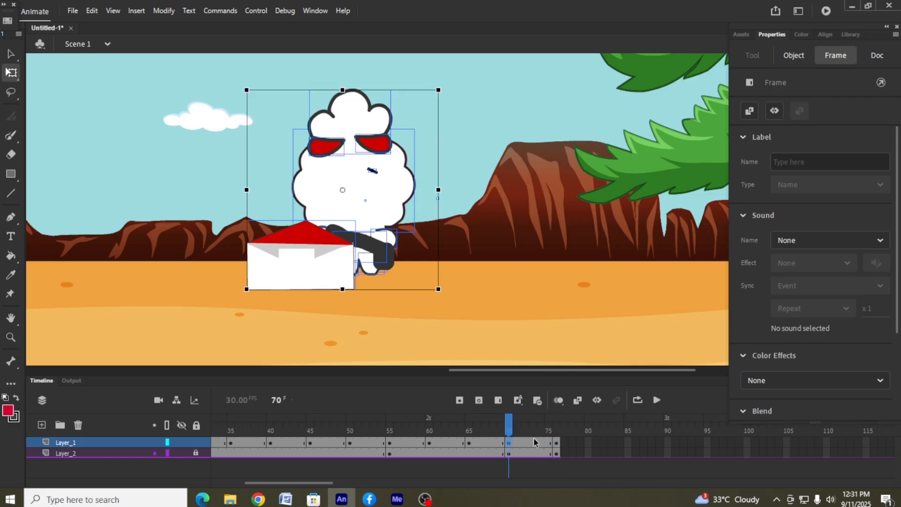
{"action": "left_click", "coordinate": [557, 442]}
{"action": "left_click", "coordinate": [493, 335]}
{"action": "left_click_drag", "start_coordinate": [312, 277], "coordinate": [317, 261]}
{"action": "left_click", "coordinate": [450, 331]}
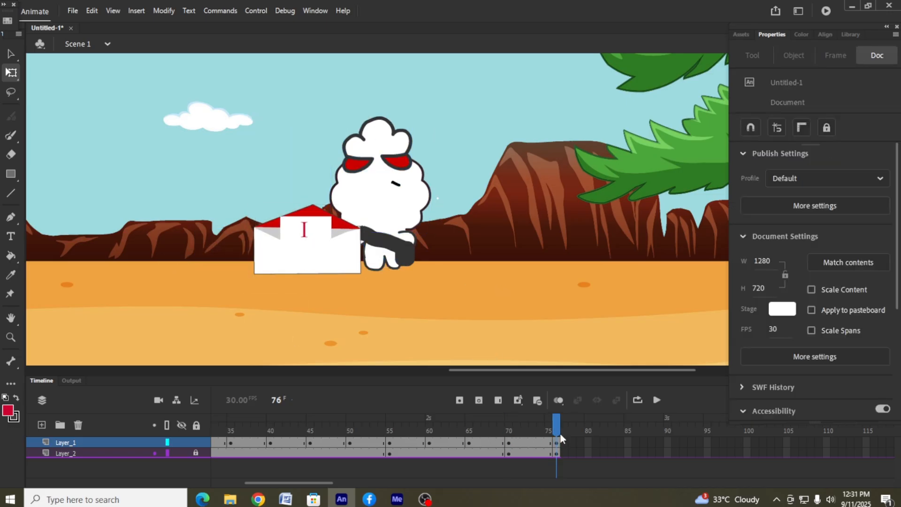
Insert keyframes at frame 80 of Layer_1 and Layer_2, and shrink the character behind the envelope
{"action": "left_click", "coordinate": [509, 442]}
{"action": "right_click", "coordinate": [589, 443]}
{"action": "left_click", "coordinate": [643, 194]}
{"action": "left_click", "coordinate": [327, 249], "text": "shift"}
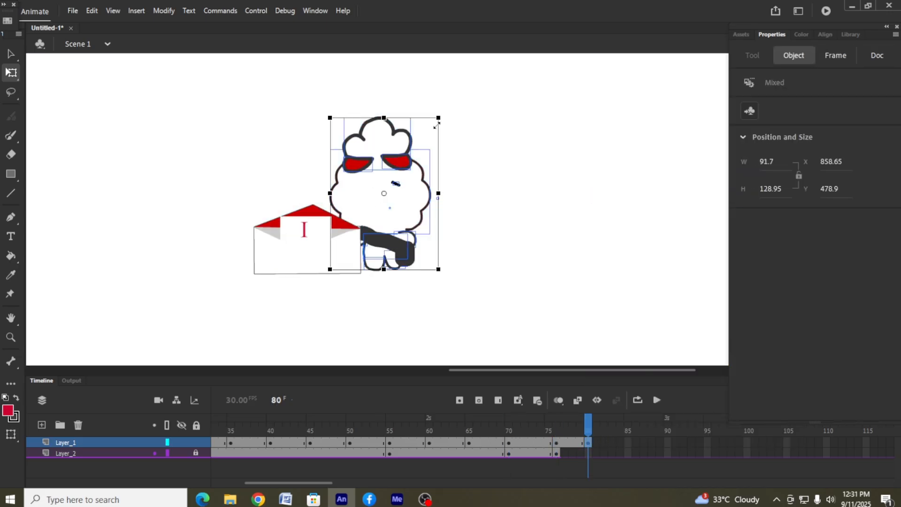
{"action": "left_click_drag", "start_coordinate": [436, 125], "coordinate": [420, 144]}
{"action": "left_click_drag", "start_coordinate": [391, 206], "coordinate": [361, 207]}
{"action": "right_click", "coordinate": [588, 454]}
{"action": "left_click", "coordinate": [643, 204]}
Open the envelope group and draw a white-filled rectangle about 96 by 53 px covering the envelope
{"action": "left_click", "coordinate": [328, 249]}
{"action": "double_click", "coordinate": [324, 230]}
{"action": "left_click", "coordinate": [312, 235]}
{"action": "left_click", "coordinate": [1, 165]}
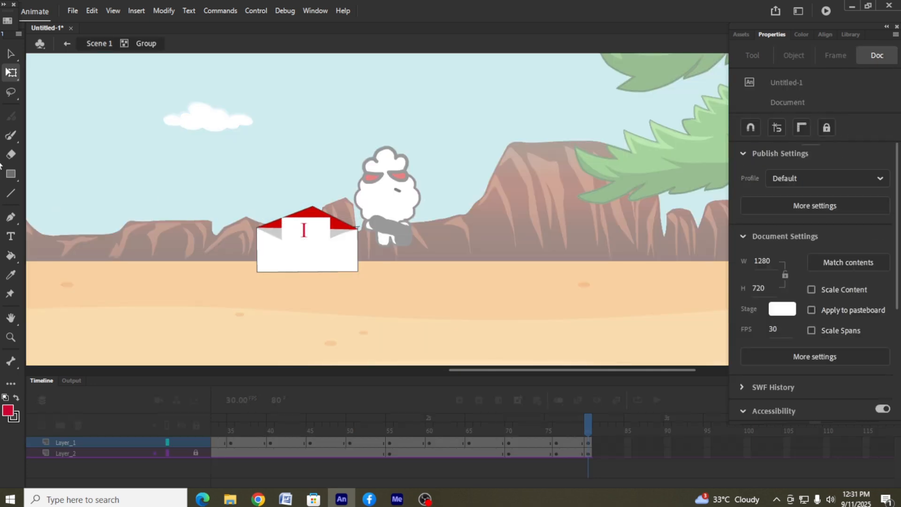
{"action": "left_click", "coordinate": [10, 173]}
{"action": "left_click_drag", "start_coordinate": [251, 213], "coordinate": [360, 272]}
{"action": "left_click", "coordinate": [10, 54]}
{"action": "left_click", "coordinate": [286, 247]}
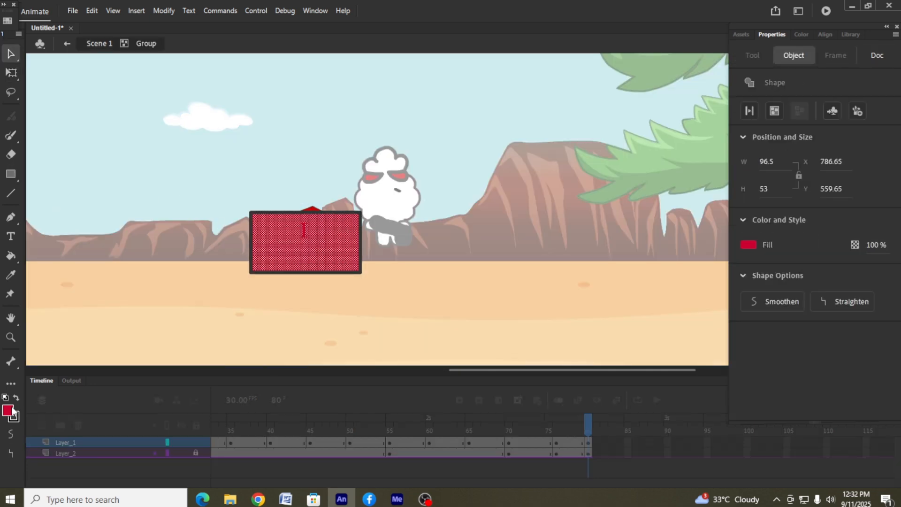
{"action": "left_click", "coordinate": [12, 410]}
{"action": "left_click", "coordinate": [59, 317]}
Remove the white rectangle's black outline by setting its stroke to none
{"action": "left_click", "coordinate": [10, 74]}
{"action": "left_click", "coordinate": [343, 229]}
{"action": "left_click", "coordinate": [344, 212]}
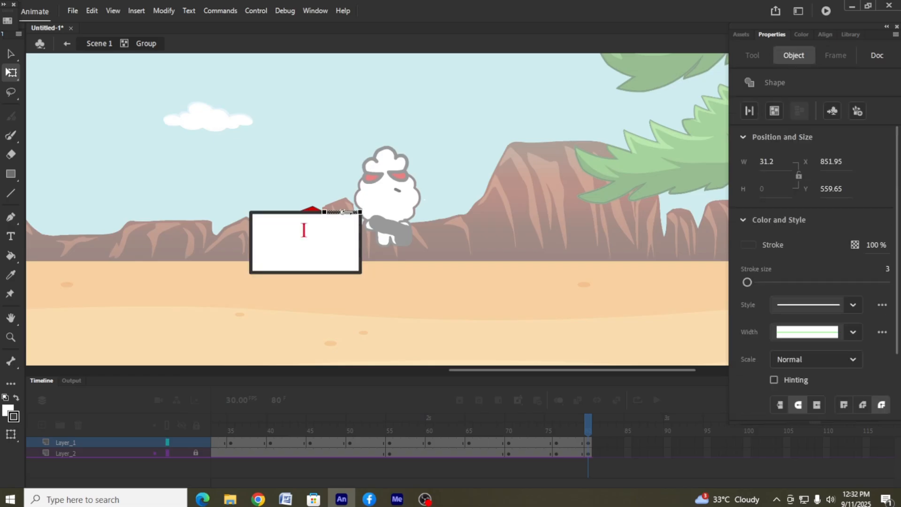
{"action": "double_click", "coordinate": [339, 230]}
{"action": "left_click", "coordinate": [14, 416]}
{"action": "left_click", "coordinate": [206, 262]}
{"action": "left_click", "coordinate": [204, 282]}
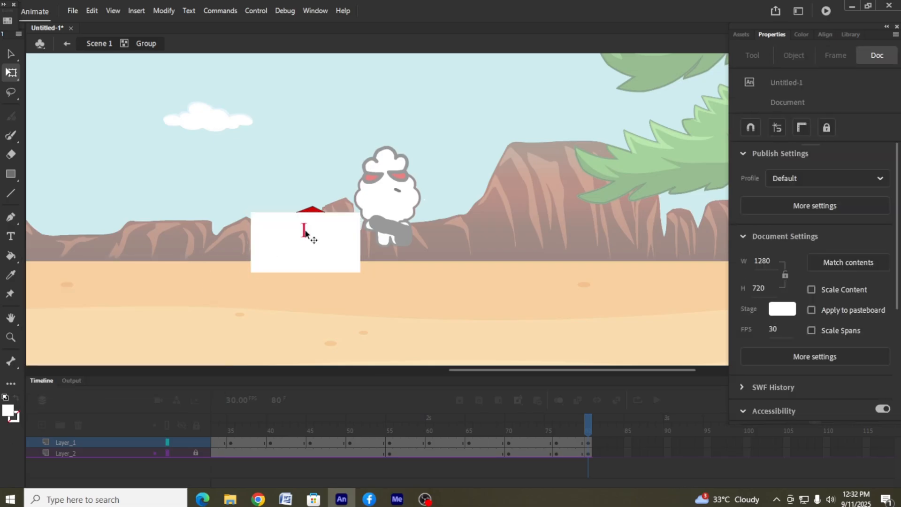
Shift the "I" to the left and add a small orange-red "LOVE" below and to the right of it
{"action": "left_click_drag", "start_coordinate": [306, 234], "coordinate": [285, 235]}
{"action": "left_click", "coordinate": [11, 236]}
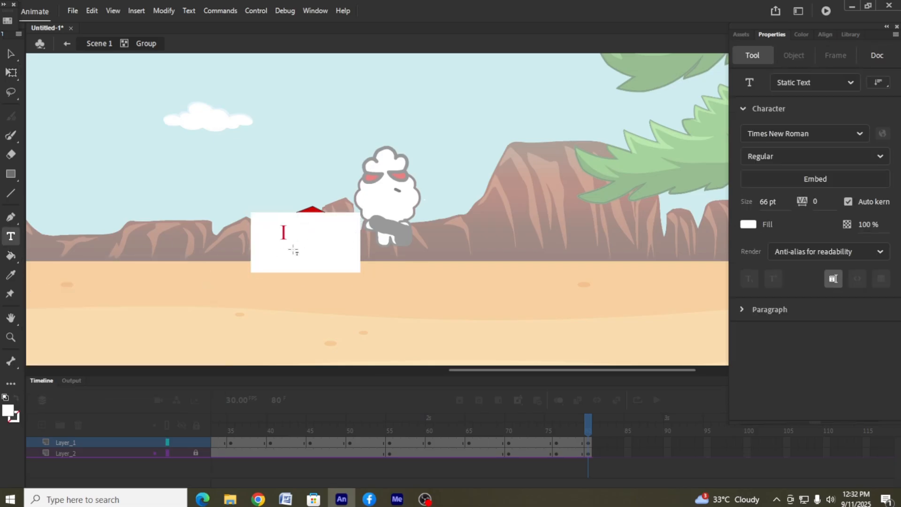
{"action": "left_click", "coordinate": [294, 249]}
{"action": "type", "text": "LOVE"}
{"action": "left_click", "coordinate": [11, 54]}
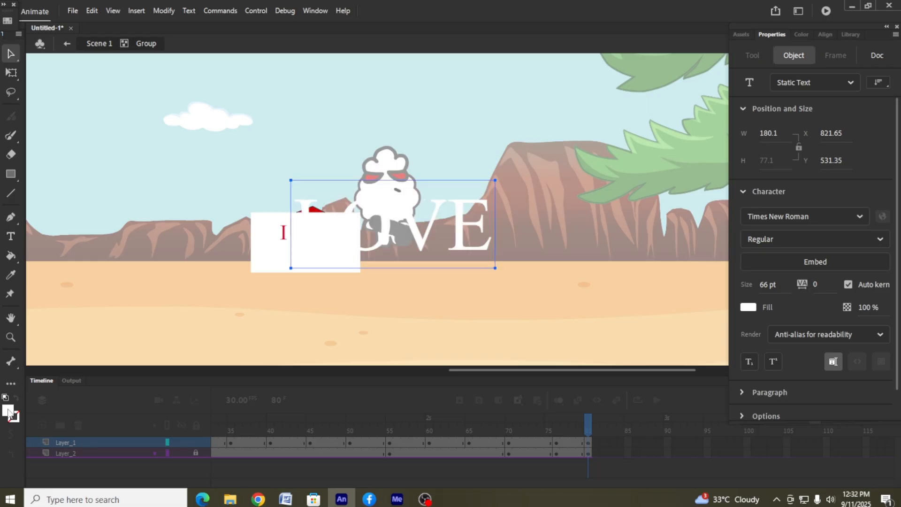
{"action": "left_click", "coordinate": [7, 410]}
{"action": "left_click", "coordinate": [121, 333]}
{"action": "left_click_drag", "start_coordinate": [495, 180], "coordinate": [413, 215]}
{"action": "left_click_drag", "start_coordinate": [401, 227], "coordinate": [351, 248]}
{"action": "left_click", "coordinate": [275, 157]}
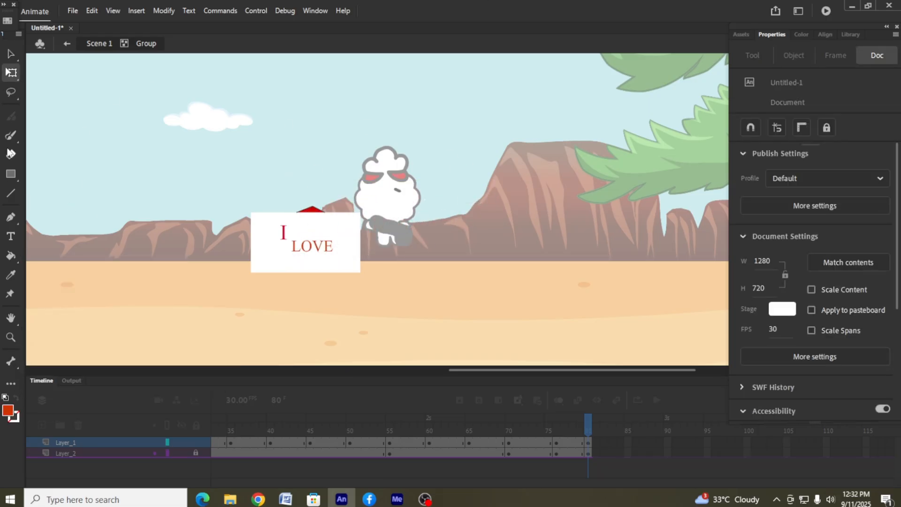
Add the orange-red text "YOU" and scale it down into the lower-right corner of the white letter
{"action": "left_click", "coordinate": [11, 237]}
{"action": "left_click", "coordinate": [375, 162]}
{"action": "type", "text": "YOU"}
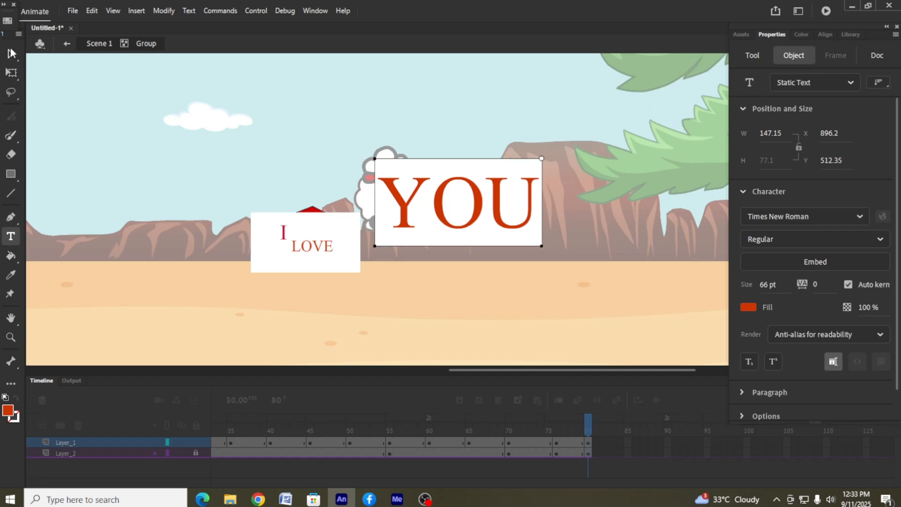
{"action": "left_click", "coordinate": [11, 53]}
{"action": "left_click_drag", "start_coordinate": [543, 157], "coordinate": [343, 260]}
{"action": "left_click", "coordinate": [600, 176]}
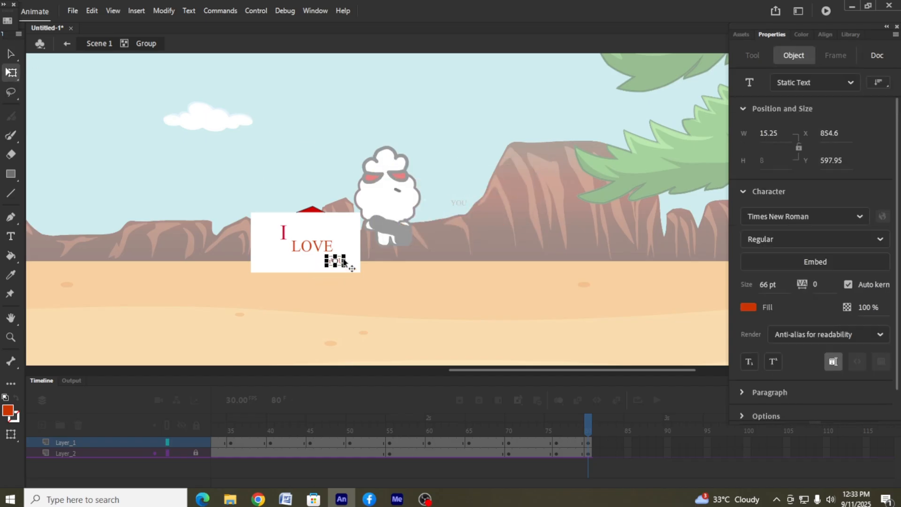
{"action": "left_click", "coordinate": [492, 195]}
Enlarge the letter group in the scene and delete the leftover red envelope flap sticking out above it
{"action": "left_click", "coordinate": [99, 43]}
{"action": "left_click_drag", "start_coordinate": [251, 205], "coordinate": [229, 192]}
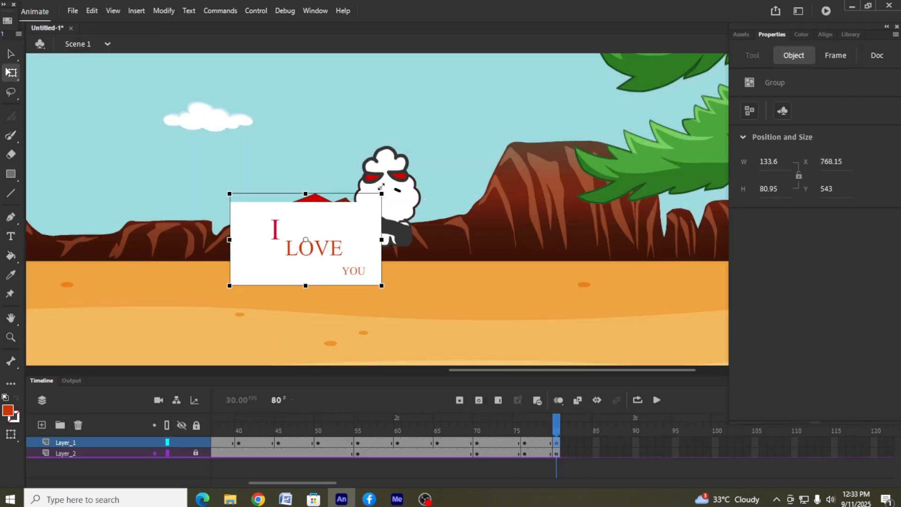
{"action": "double_click", "coordinate": [319, 199]}
{"action": "left_click", "coordinate": [319, 199]}
{"action": "key", "text": "Delete"}
{"action": "left_click", "coordinate": [317, 195]}
{"action": "key", "text": "Delete"}
{"action": "left_click", "coordinate": [310, 196]}
{"action": "key", "text": "Delete"}
{"action": "double_click", "coordinate": [463, 286]}
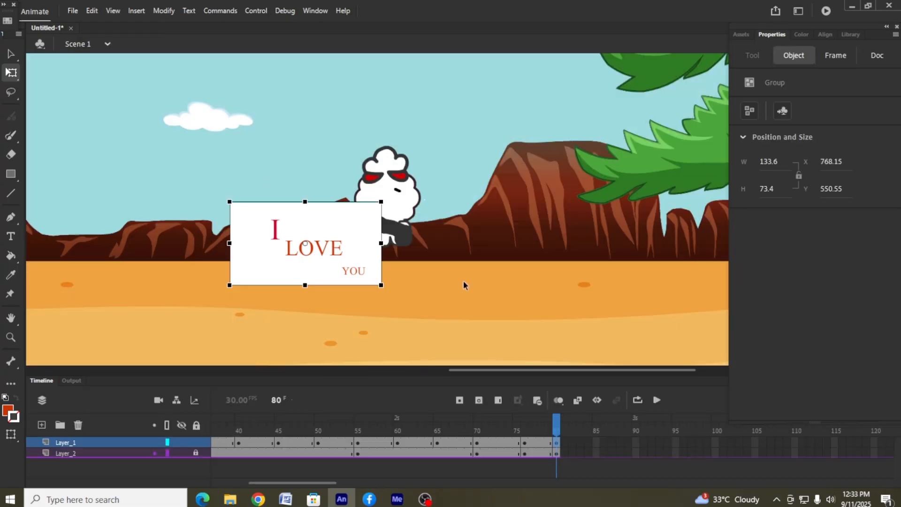
Move the whole character at frame 80 to the right, clear of the letter
{"action": "left_click", "coordinate": [597, 453]}
{"action": "left_click", "coordinate": [556, 453]}
{"action": "left_click", "coordinate": [398, 198]}
{"action": "key", "text": "ctrl+a"}
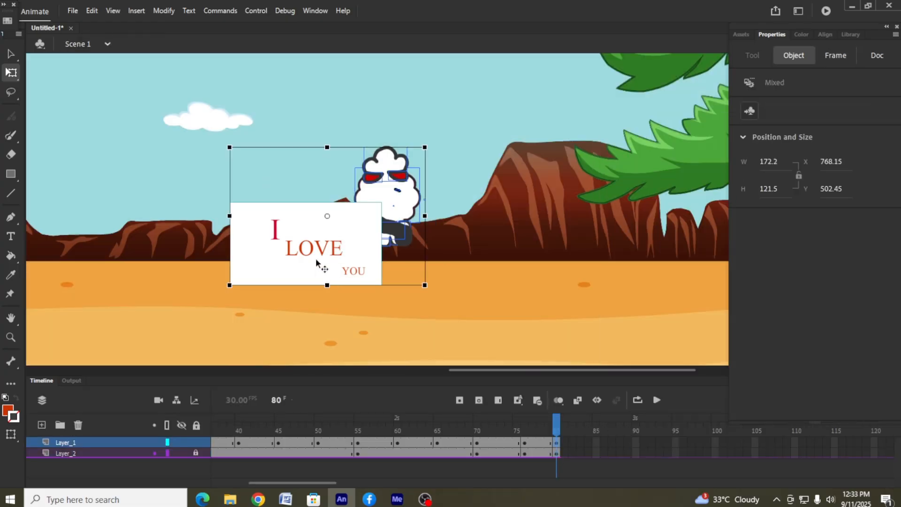
{"action": "left_click", "coordinate": [317, 261], "text": "shift"}
{"action": "mouse_move", "coordinate": [397, 205]}
{"action": "left_mouse_down"}
{"action": "mouse_move", "coordinate": [462, 225]}
{"action": "mouse_move", "coordinate": [468, 249]}
{"action": "left_mouse_up"}
{"action": "left_click", "coordinate": [472, 256]}
Thin the character's bag strap at frames 80, 76, 70 and 65, using stroke size 4 at frame 80 and 3 at frames 70 and 65
{"action": "left_click", "coordinate": [456, 244]}
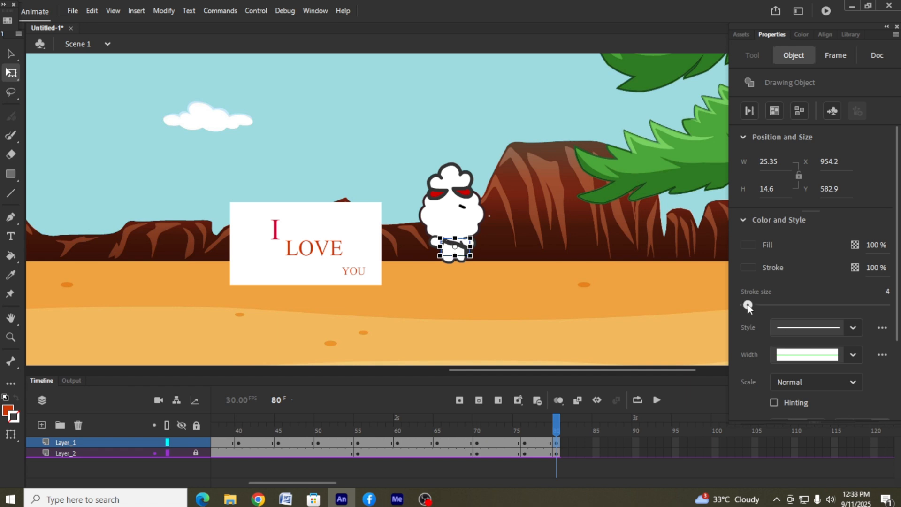
{"action": "left_click", "coordinate": [604, 254]}
{"action": "left_click", "coordinate": [524, 448]}
{"action": "left_click", "coordinate": [402, 253]}
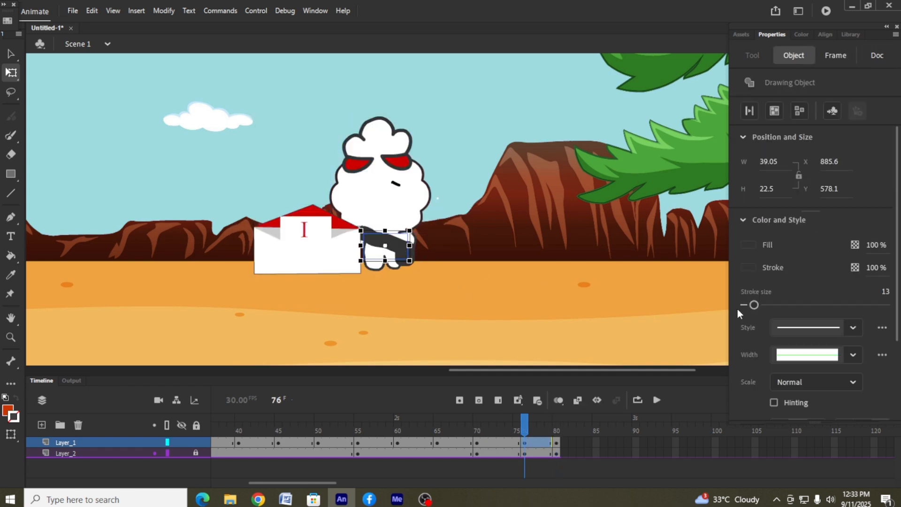
{"action": "left_click", "coordinate": [610, 310]}
{"action": "left_click", "coordinate": [478, 444]}
{"action": "left_click", "coordinate": [474, 301]}
{"action": "left_click", "coordinate": [383, 256]}
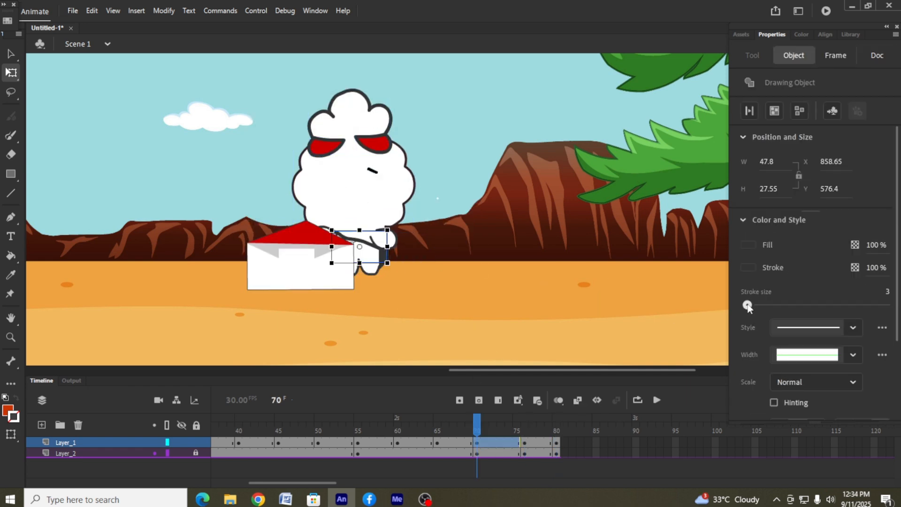
{"action": "left_click", "coordinate": [437, 443]}
{"action": "left_click", "coordinate": [508, 275]}
{"action": "left_click", "coordinate": [368, 268]}
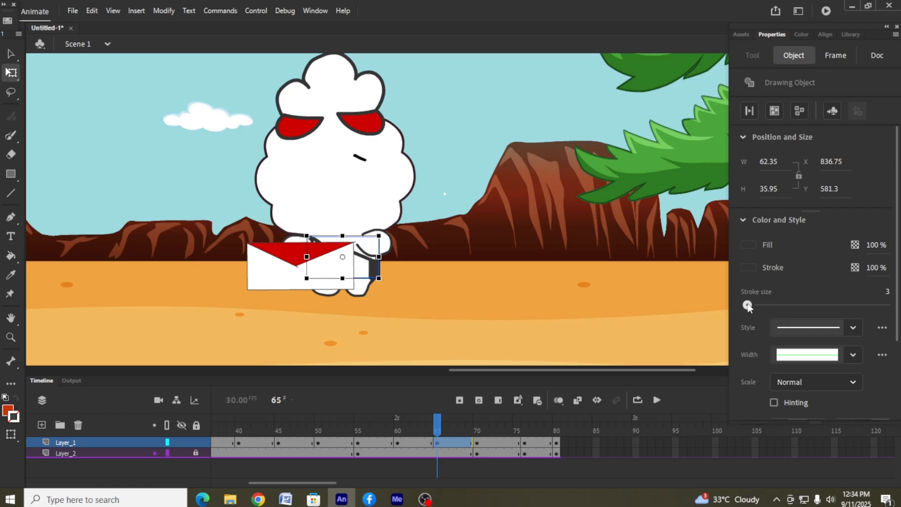
{"action": "left_click", "coordinate": [310, 442]}
{"action": "left_click", "coordinate": [374, 453]}
{"action": "left_click", "coordinate": [421, 443]}
{"action": "left_click", "coordinate": [483, 305]}
Enlarge the letter at frame 80 to about 201 by 110 px and bend its edges inward like a curved sheet
{"action": "left_click", "coordinate": [557, 443]}
{"action": "left_click", "coordinate": [469, 310]}
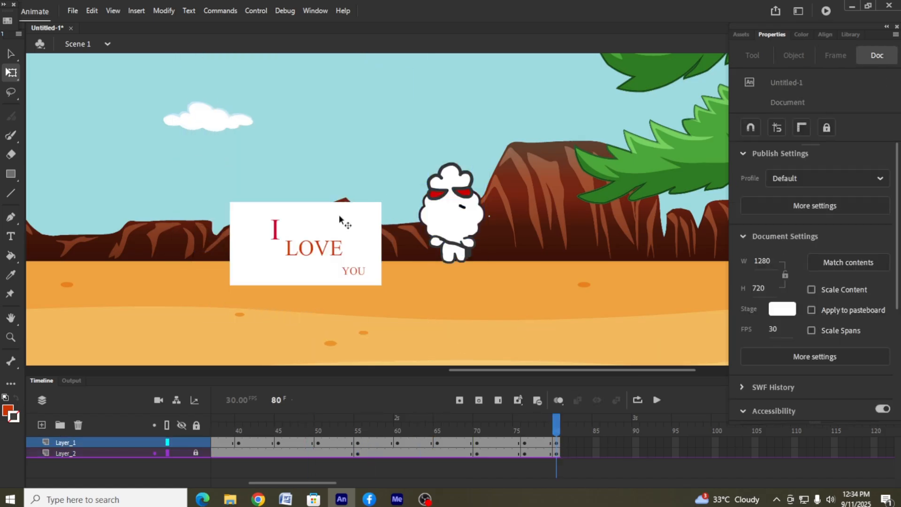
{"action": "left_click", "coordinate": [339, 215]}
{"action": "double_click", "coordinate": [305, 182]}
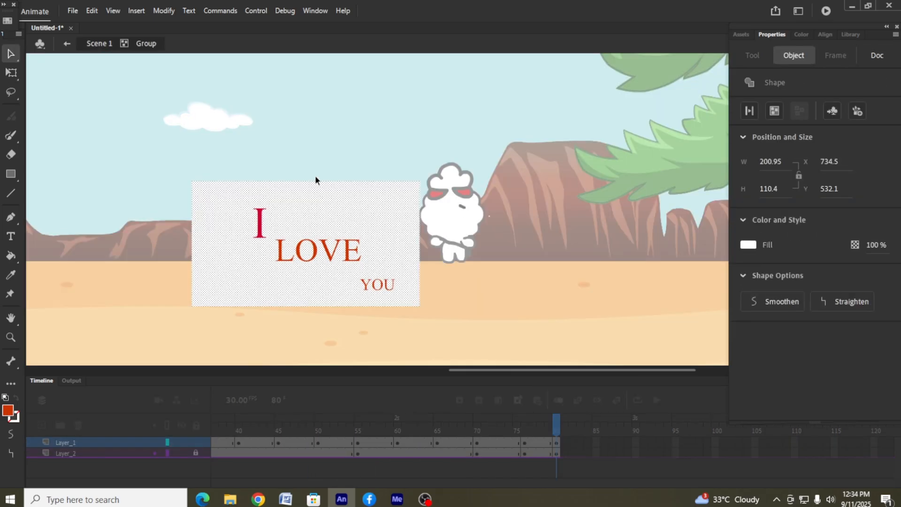
{"action": "left_click_drag", "start_coordinate": [316, 181], "coordinate": [320, 184]}
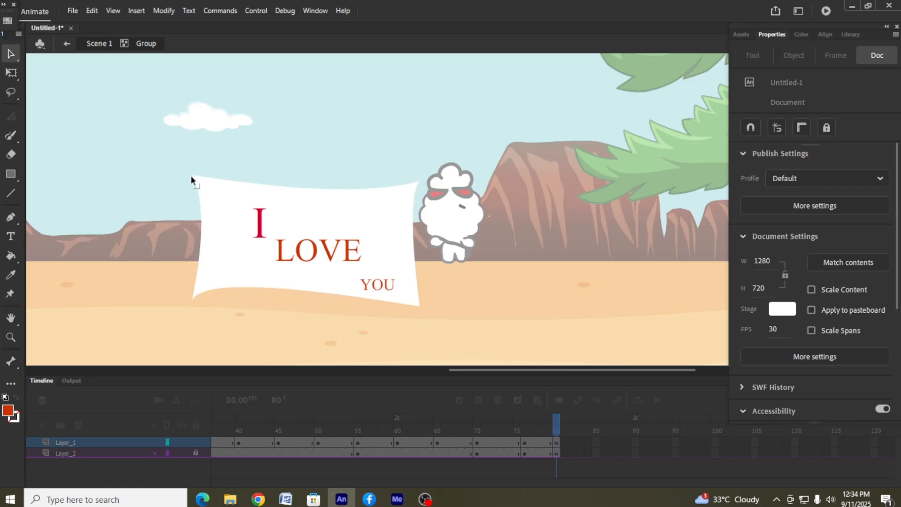
{"action": "left_click", "coordinate": [66, 44]}
{"action": "left_click", "coordinate": [496, 203]}
{"action": "left_click", "coordinate": [390, 245]}
Insert keyframes at frame 85 of both layers and enlarge the letter to about 296 by 171 px
{"action": "left_click", "coordinate": [598, 444]}
{"action": "key", "text": "F6"}
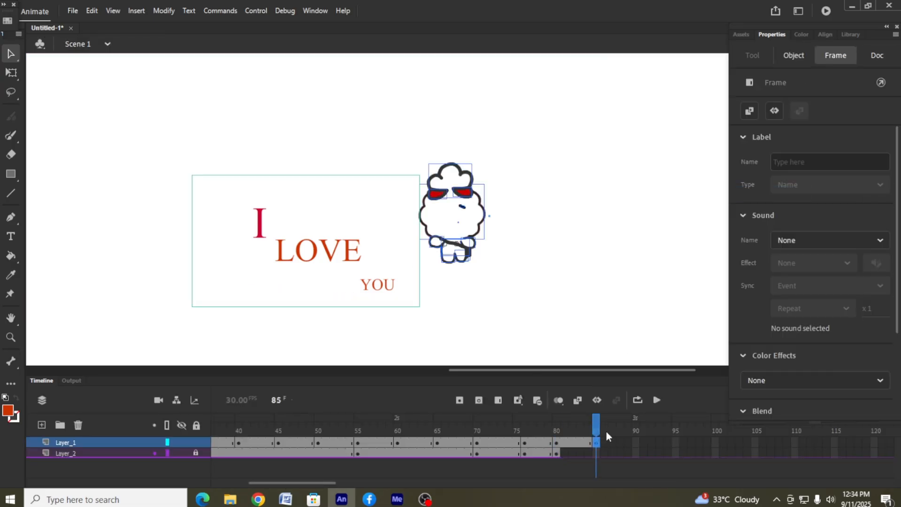
{"action": "right_click", "coordinate": [597, 453]}
{"action": "left_click", "coordinate": [644, 208]}
{"action": "left_click", "coordinate": [411, 209]}
{"action": "left_click_drag", "start_coordinate": [419, 175], "coordinate": [475, 143]}
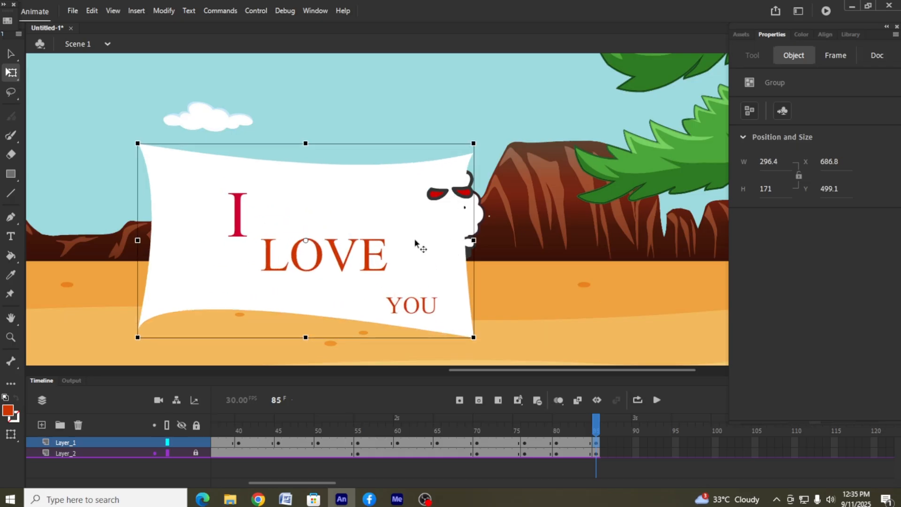
Move the enlarged letter slightly to the right and bring it in front of the character
{"action": "right_click", "coordinate": [427, 241]}
{"action": "left_click_drag", "start_coordinate": [415, 243], "coordinate": [439, 247]}
{"action": "mouse_move", "coordinate": [488, 339]}
{"action": "left_click", "coordinate": [620, 339]}
{"action": "left_click", "coordinate": [578, 284]}
{"action": "left_click", "coordinate": [587, 247]}
Play the animation with the whole stage in view to check the sequence
{"action": "key", "text": "ctrl+minus"}
{"action": "key", "text": "ctrl+minus"}
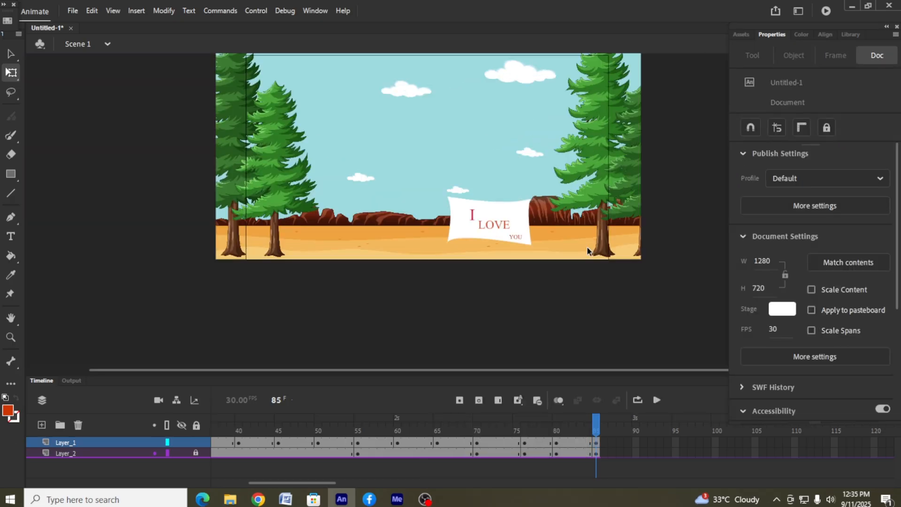
{"action": "left_click", "coordinate": [657, 399]}
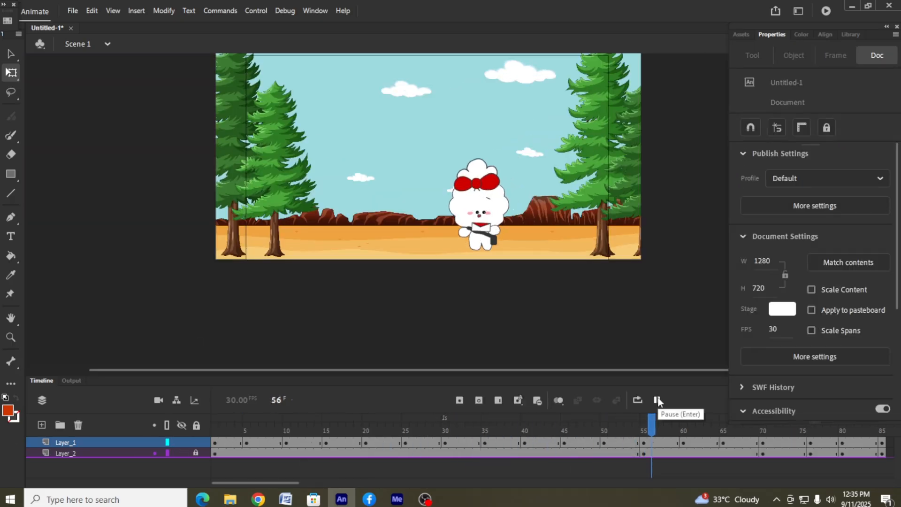